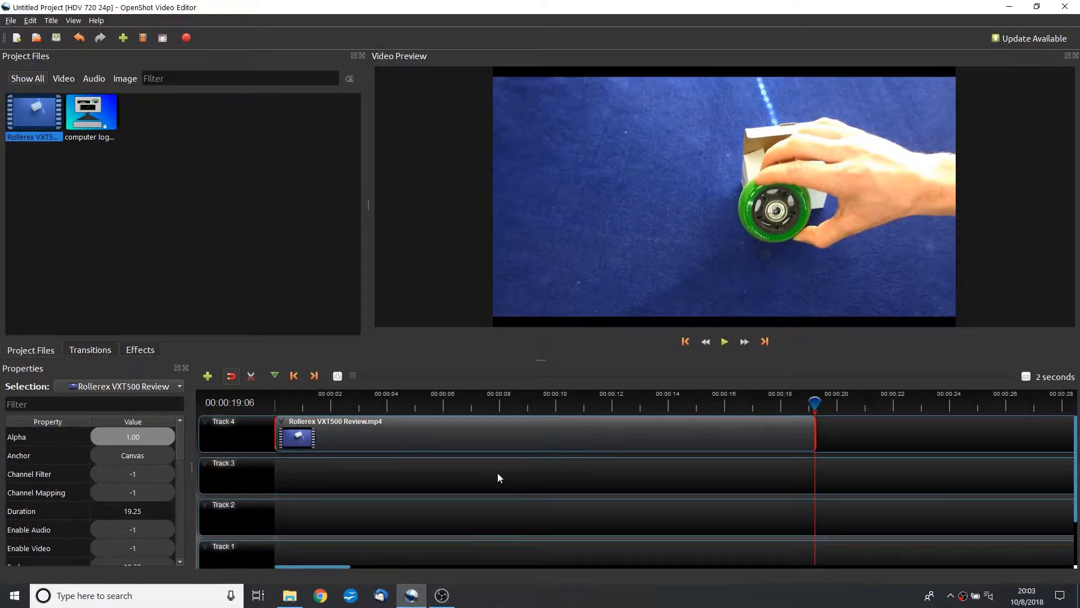
- Add a Circle in to out transition at the start of the Rollerex VXT500 Review clip on Track 4
{"action": "left_click", "coordinate": [79, 350]}
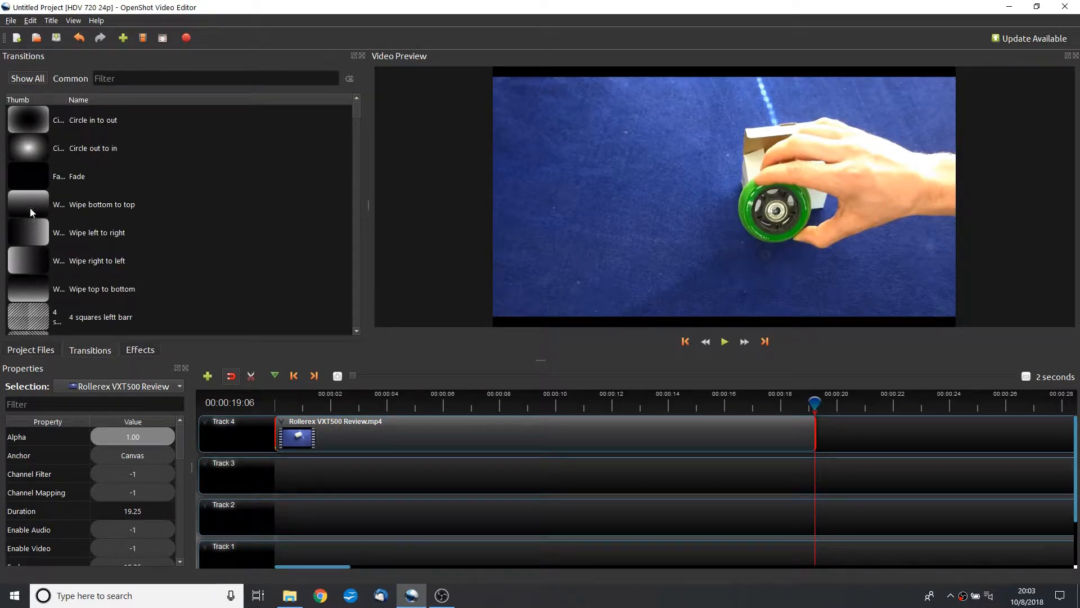
{"action": "scroll", "coordinate": [27, 231], "scroll_direction": "down", "scroll_amount": 10}
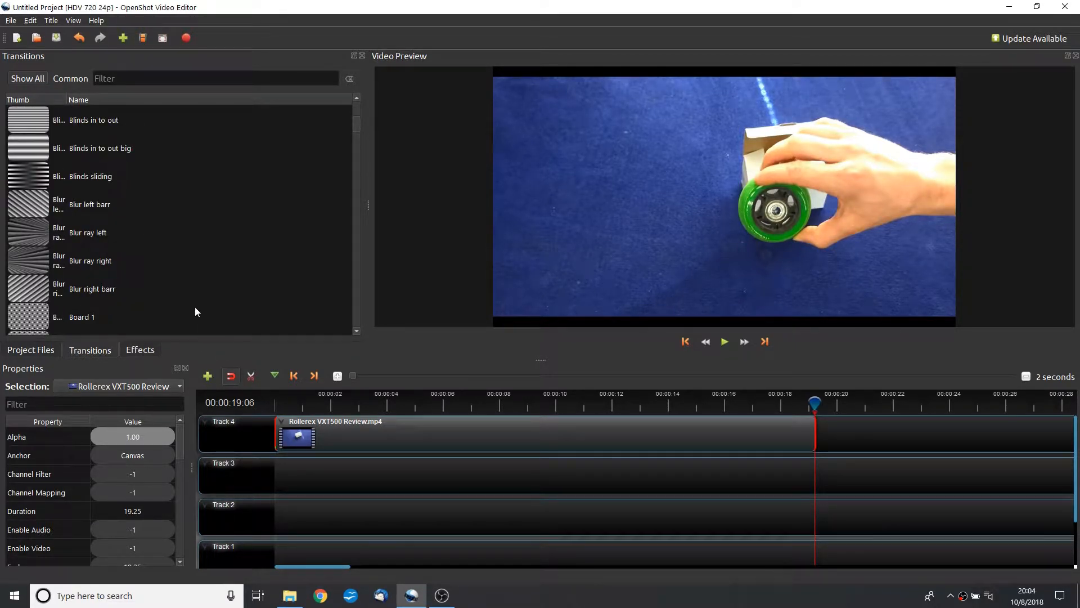
{"action": "scroll", "coordinate": [128, 286], "scroll_direction": "up", "scroll_amount": 8}
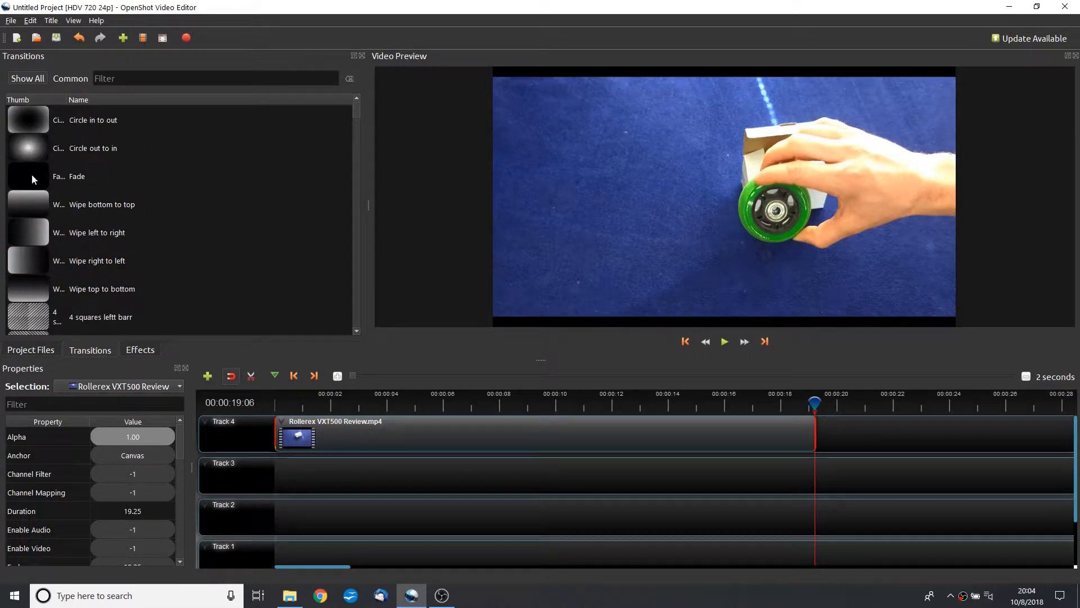
{"action": "left_click_drag", "start_coordinate": [25, 124], "coordinate": [270, 438]}
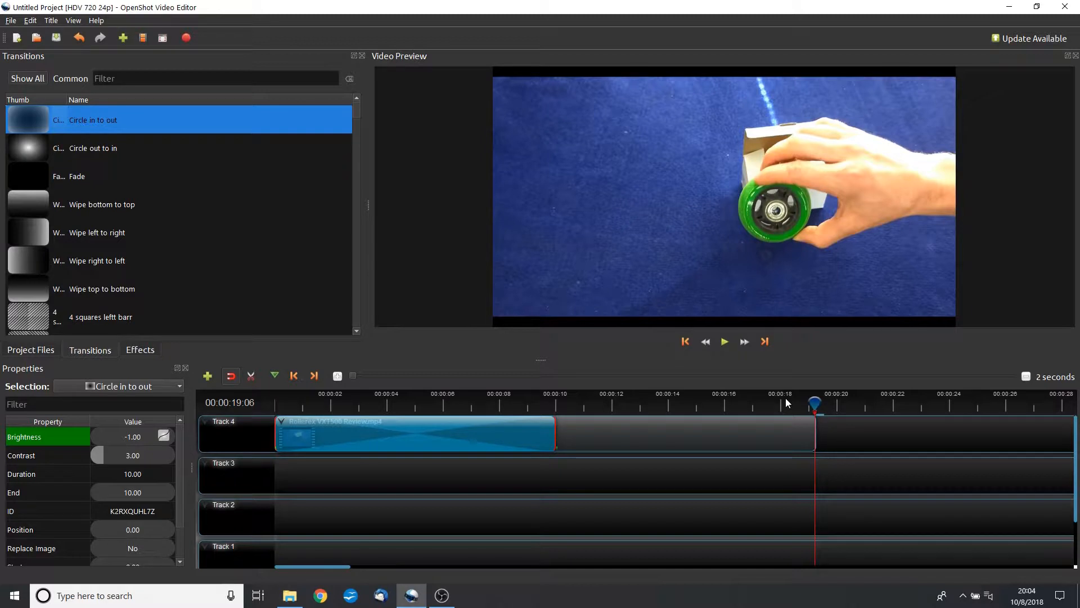
- Play the project from the beginning to preview the opening transition, and return the playhead to the start
{"action": "left_click_drag", "start_coordinate": [809, 404], "coordinate": [276, 403]}
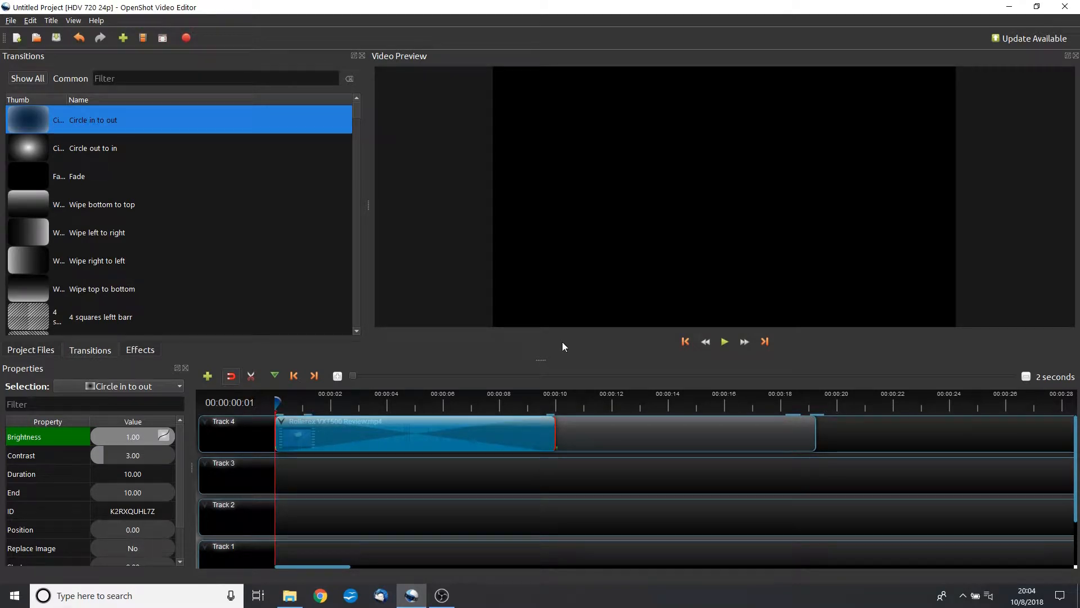
{"action": "left_click", "coordinate": [721, 345]}
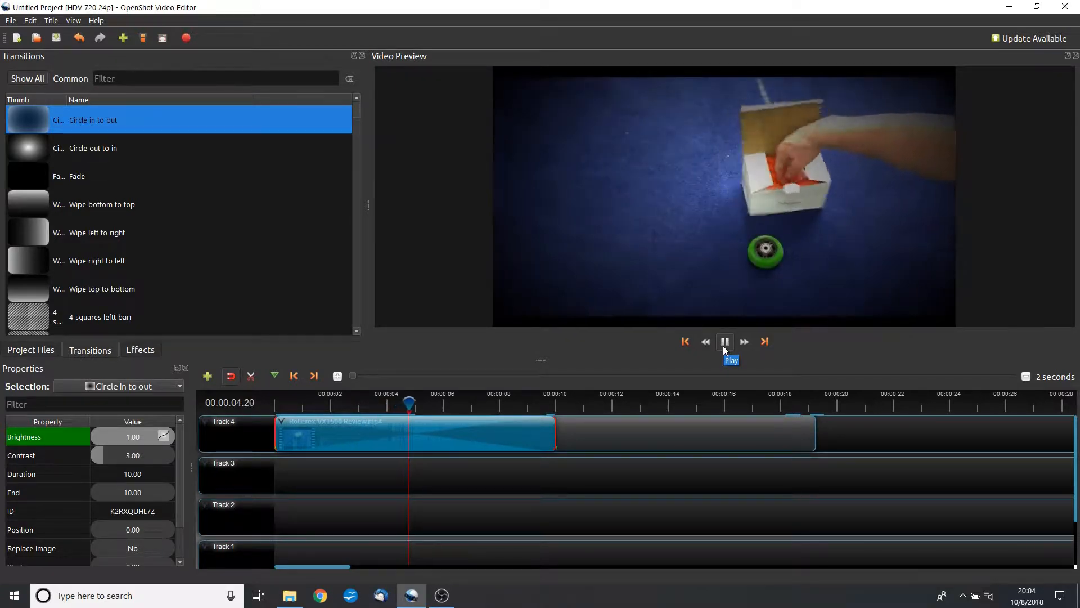
{"action": "left_click", "coordinate": [724, 345]}
{"action": "left_click_drag", "start_coordinate": [410, 403], "coordinate": [262, 396]}
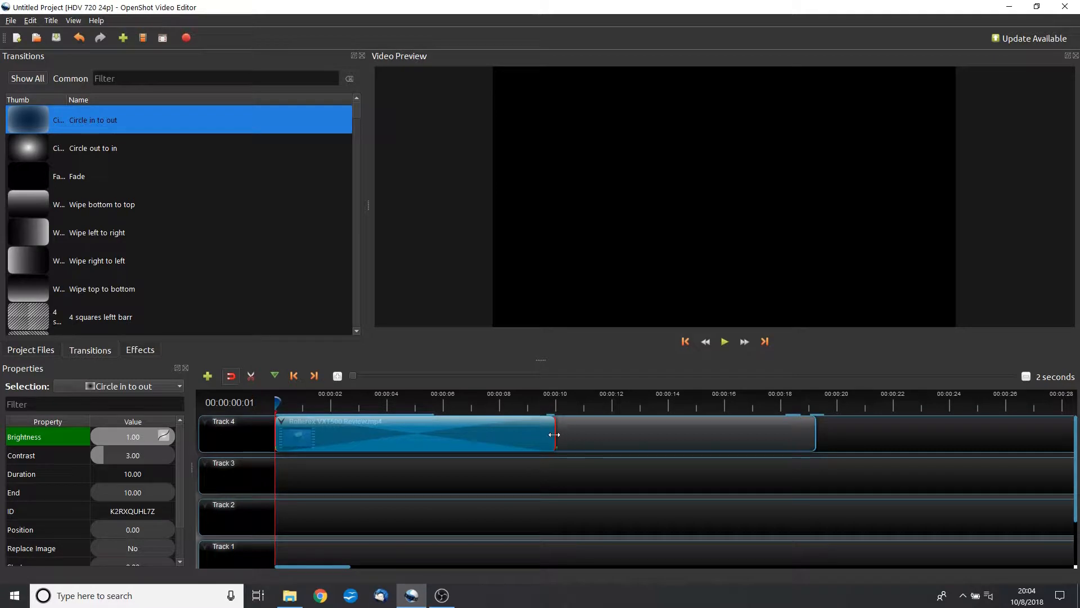
- Shorten the opening transition to about 1.82 seconds and preview it from the start of the timeline
{"action": "left_click_drag", "start_coordinate": [555, 435], "coordinate": [325, 449]}
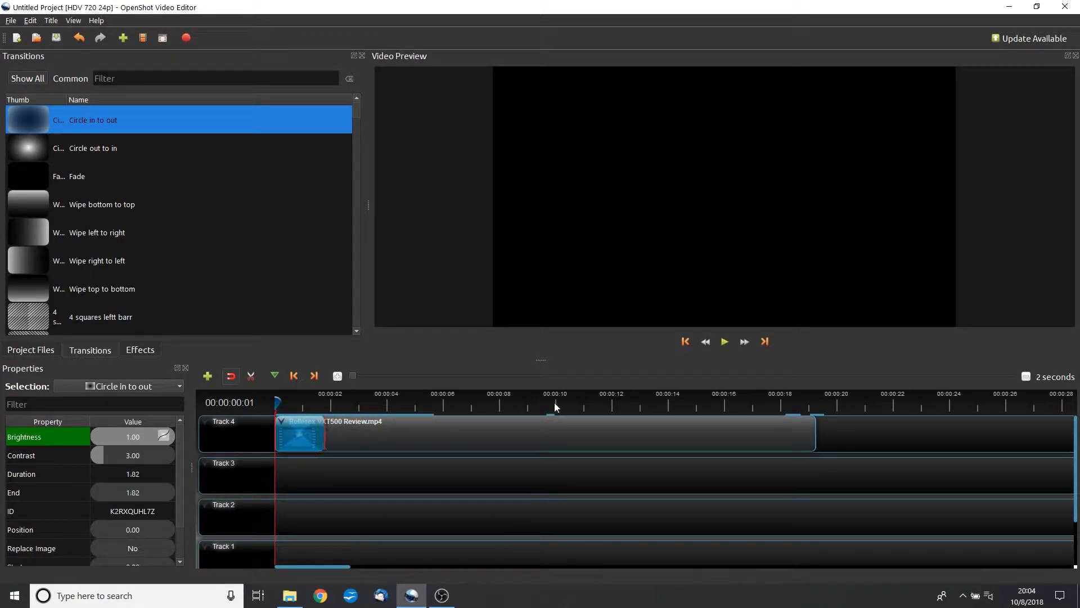
{"action": "left_click", "coordinate": [718, 344]}
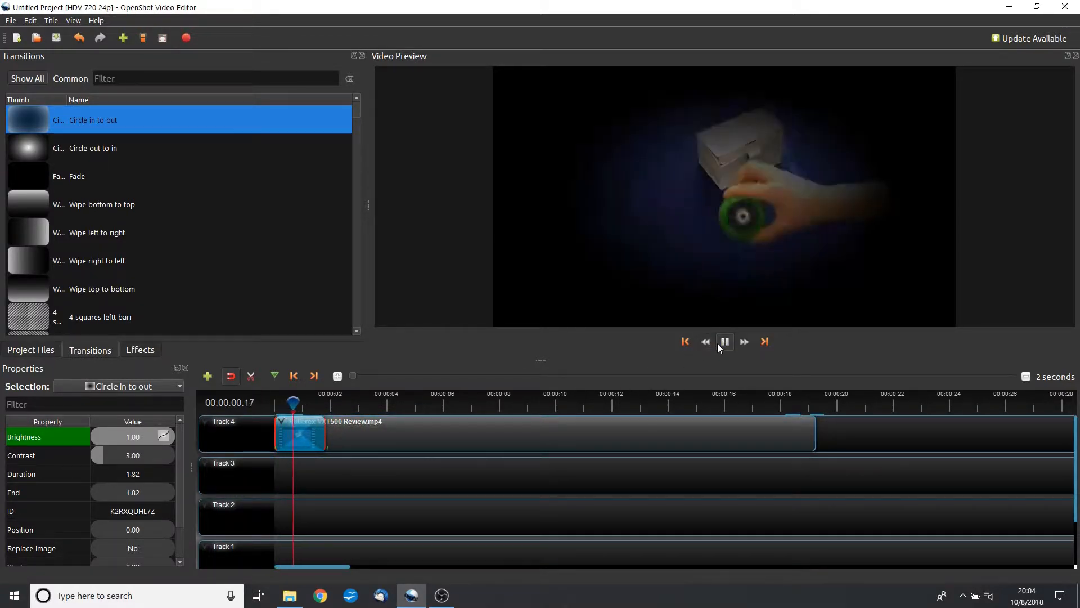
{"action": "left_click", "coordinate": [725, 342]}
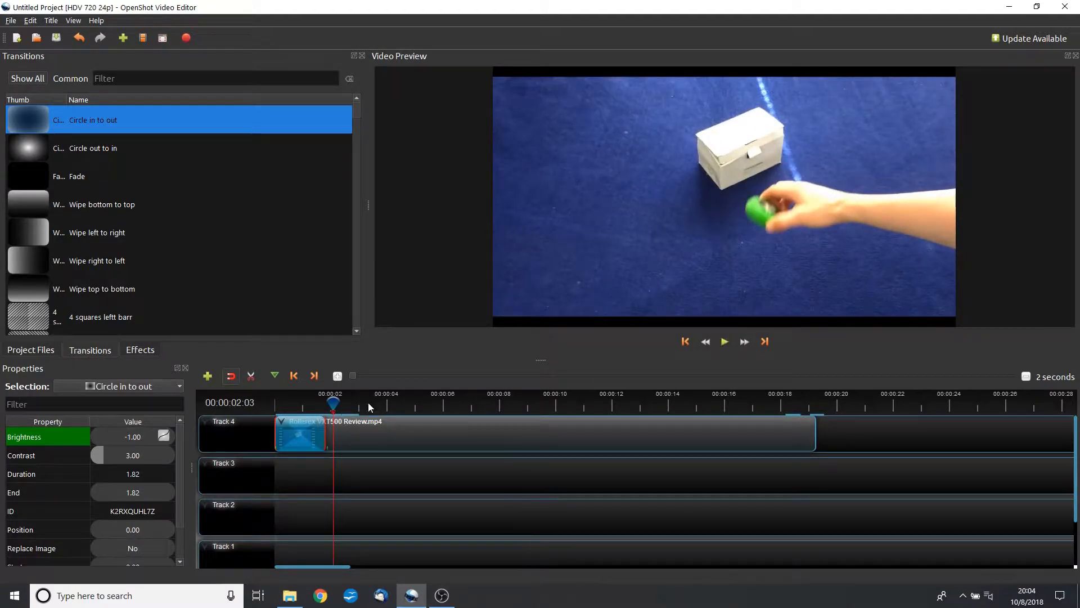
{"action": "left_click_drag", "start_coordinate": [333, 403], "coordinate": [276, 405]}
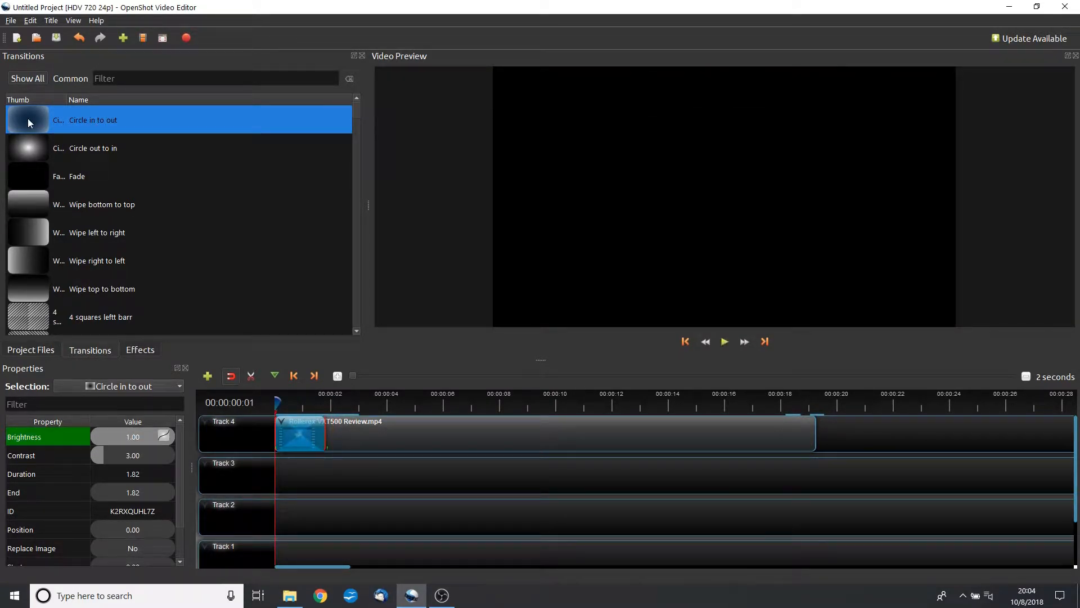
- Add a Circle in to out transition about 2.82 seconds long at the end of the video clip and reverse it
{"action": "left_click_drag", "start_coordinate": [28, 119], "coordinate": [738, 434]}
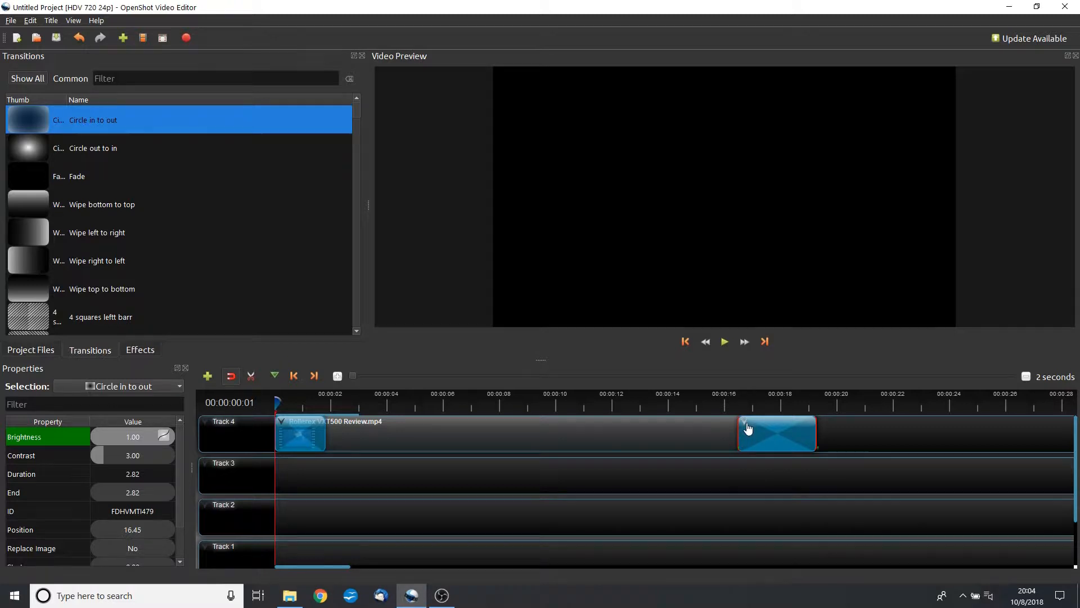
{"action": "right_click", "coordinate": [747, 429]}
{"action": "left_click", "coordinate": [788, 444]}
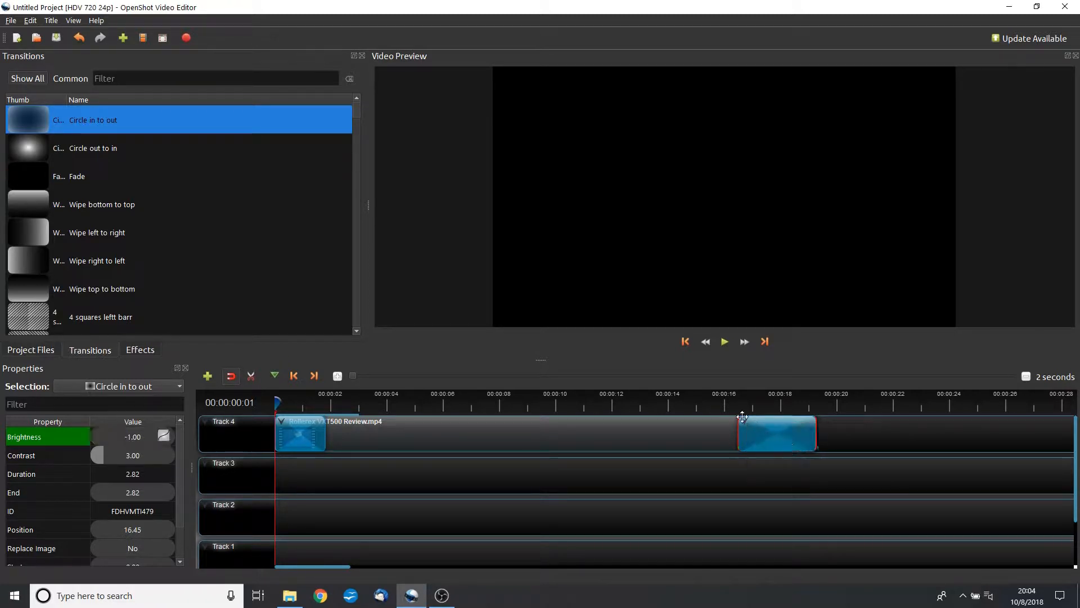
- Preview the closing transition from about 16 seconds, and return the playhead to the start of the timeline
{"action": "left_click", "coordinate": [722, 407]}
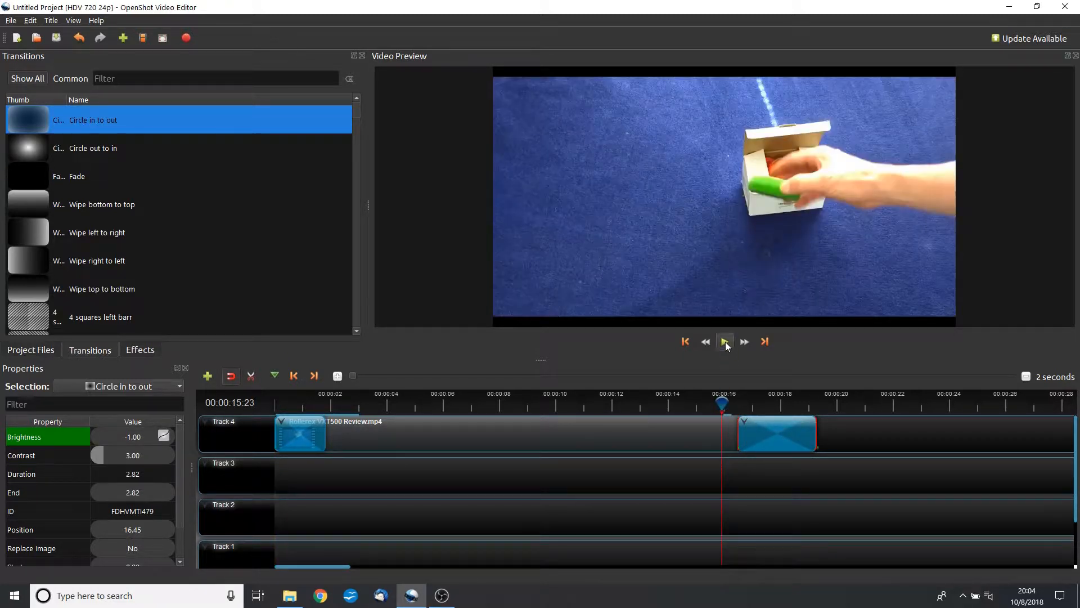
{"action": "left_click", "coordinate": [725, 342]}
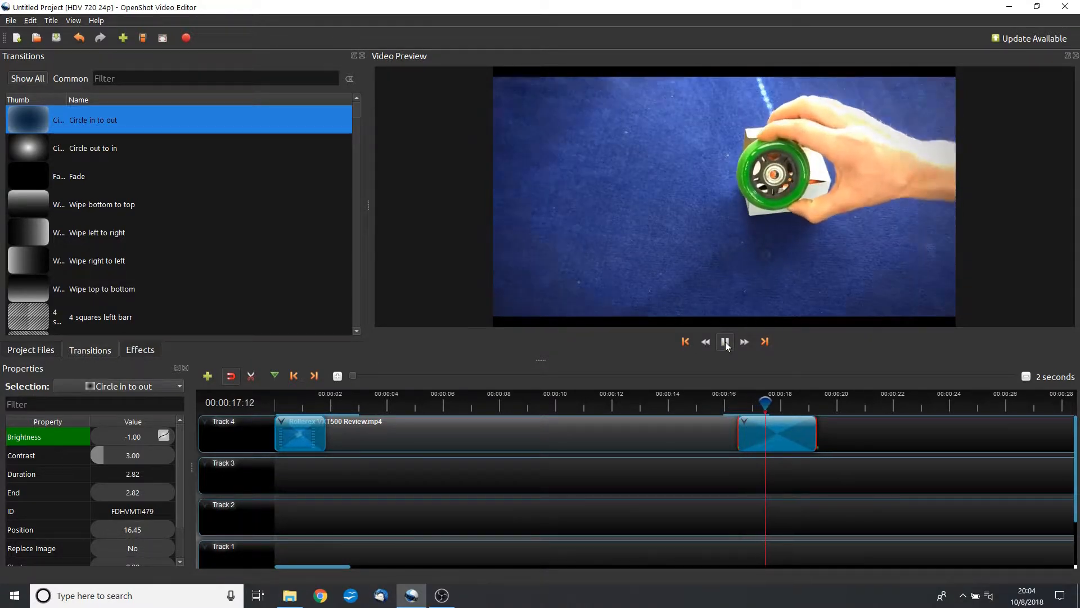
{"action": "left_click", "coordinate": [724, 342]}
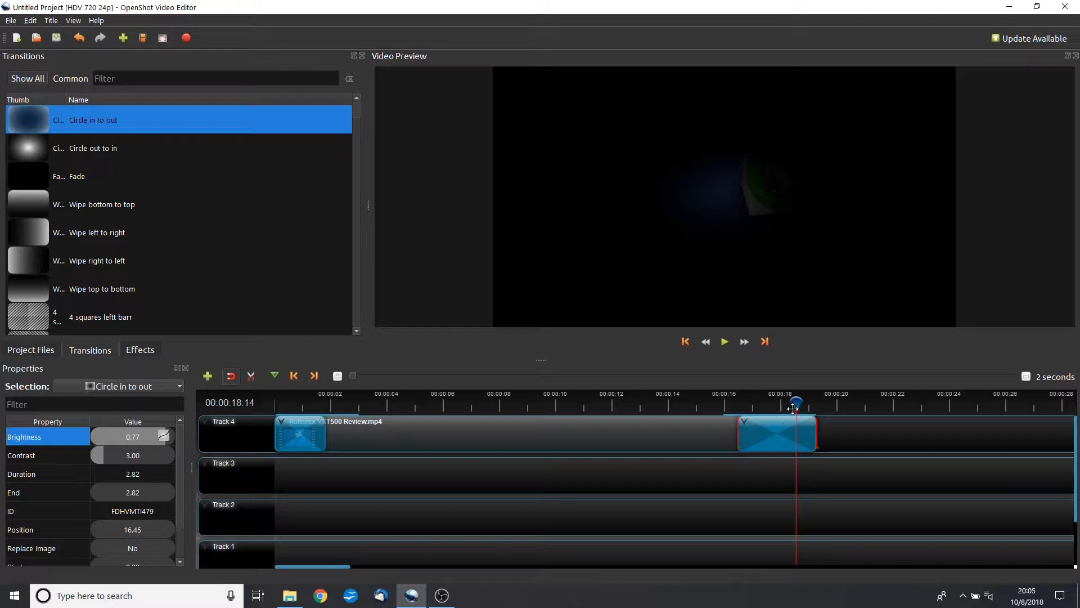
{"action": "left_click_drag", "start_coordinate": [795, 403], "coordinate": [267, 396]}
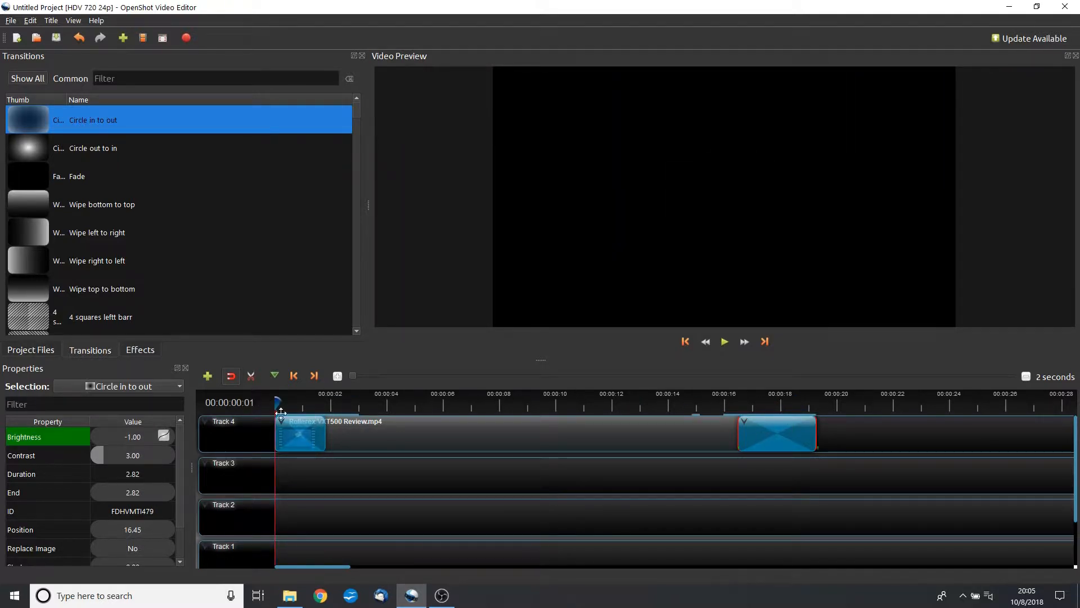
- Delete both the opening and closing transitions from the video clip on Track 4
{"action": "left_click", "coordinate": [293, 435]}
{"action": "key", "text": "Delete"}
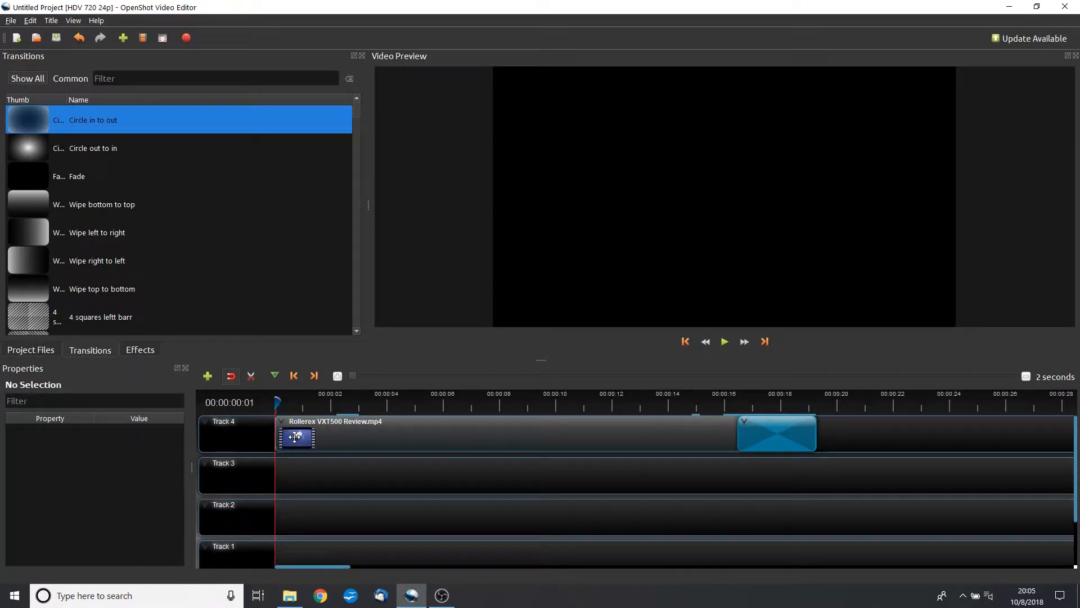
{"action": "left_click", "coordinate": [788, 448]}
{"action": "key", "text": "Delete"}
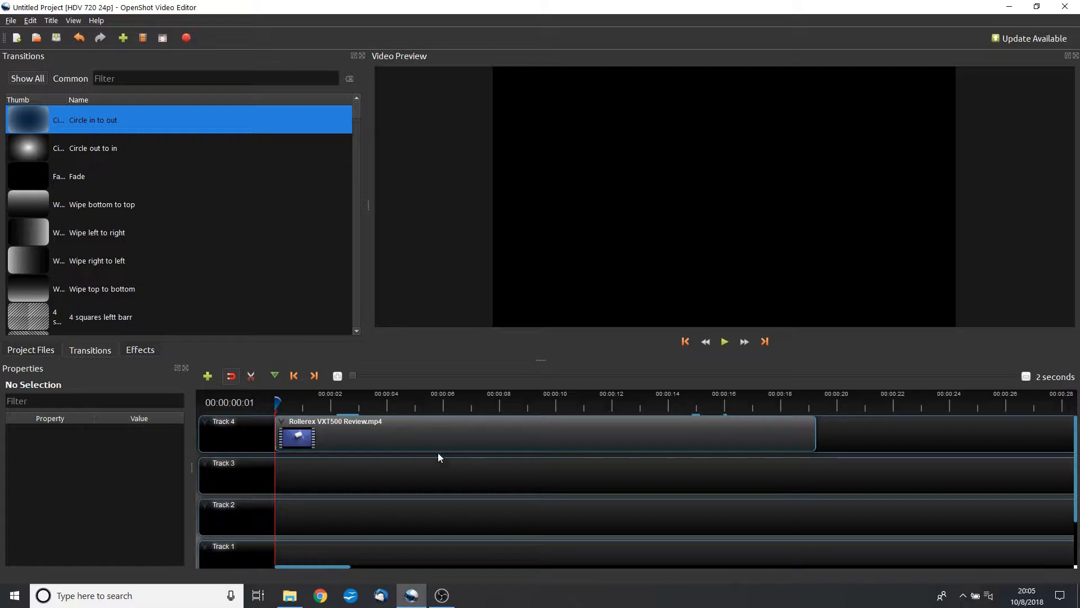
- Place the computer logo image from the project files at the start of Track 3
{"action": "left_click", "coordinate": [37, 352]}
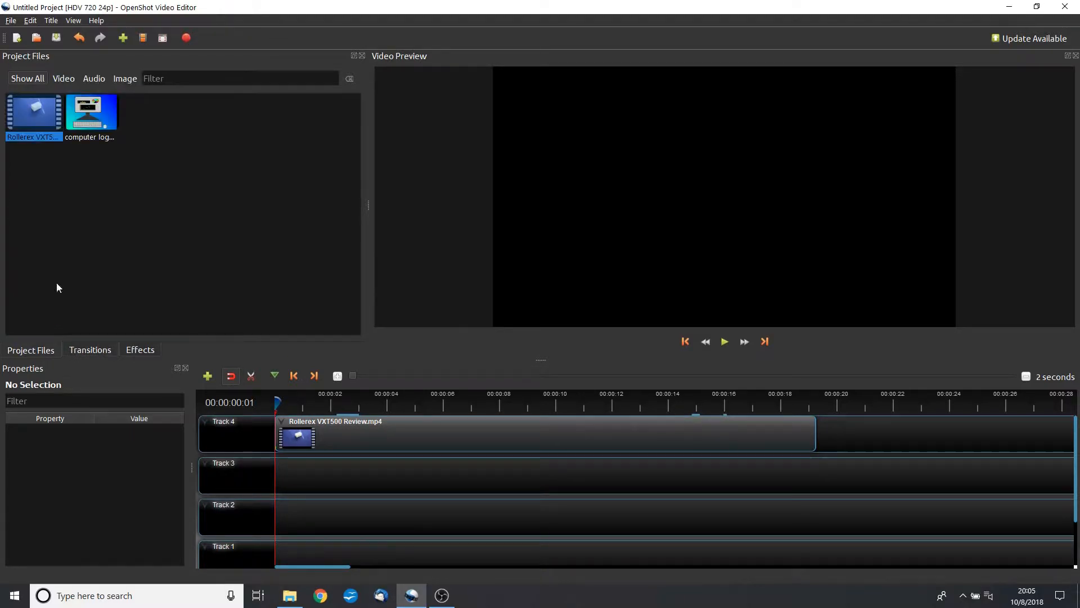
{"action": "left_click", "coordinate": [93, 134]}
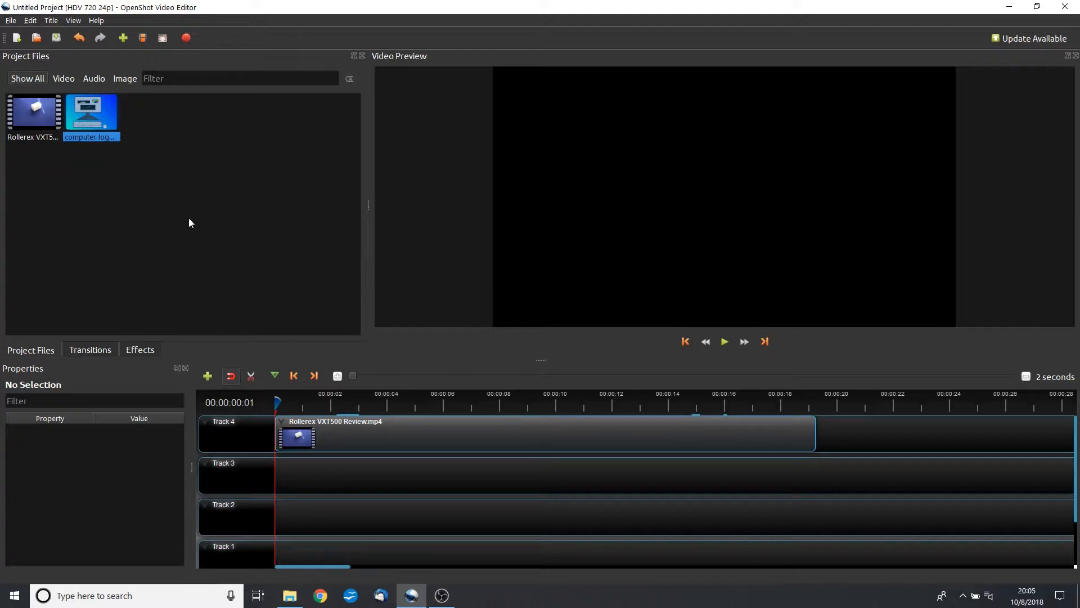
{"action": "left_click_drag", "start_coordinate": [103, 121], "coordinate": [266, 473]}
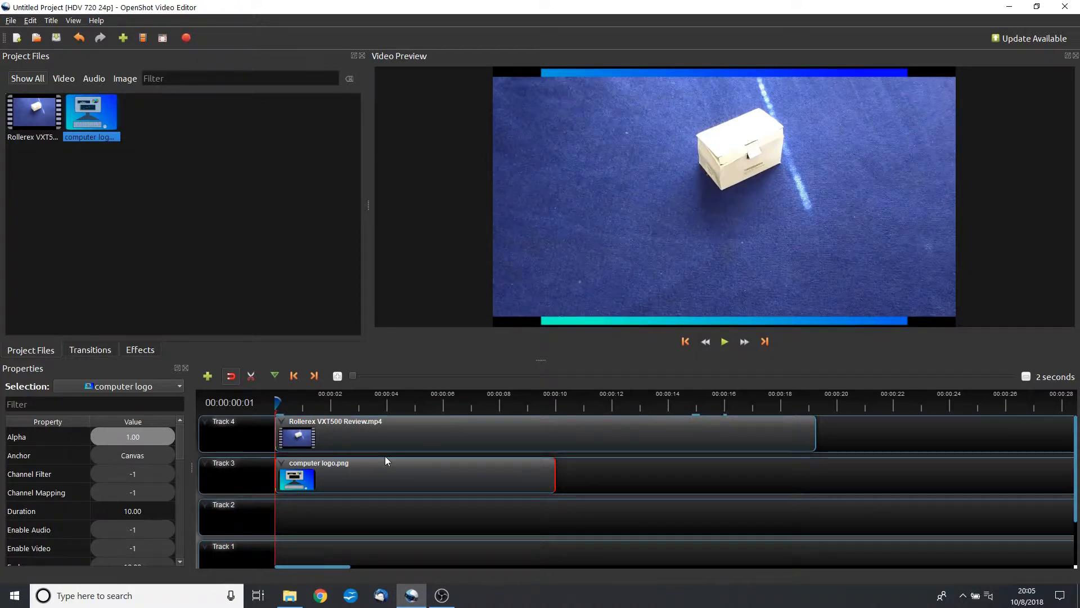
- Swap the two clips so the computer logo is on Track 4 and the Rollerex video is on Track 3
{"action": "left_click_drag", "start_coordinate": [381, 439], "coordinate": [369, 516]}
{"action": "left_click_drag", "start_coordinate": [341, 474], "coordinate": [340, 442]}
{"action": "left_click_drag", "start_coordinate": [348, 510], "coordinate": [347, 480]}
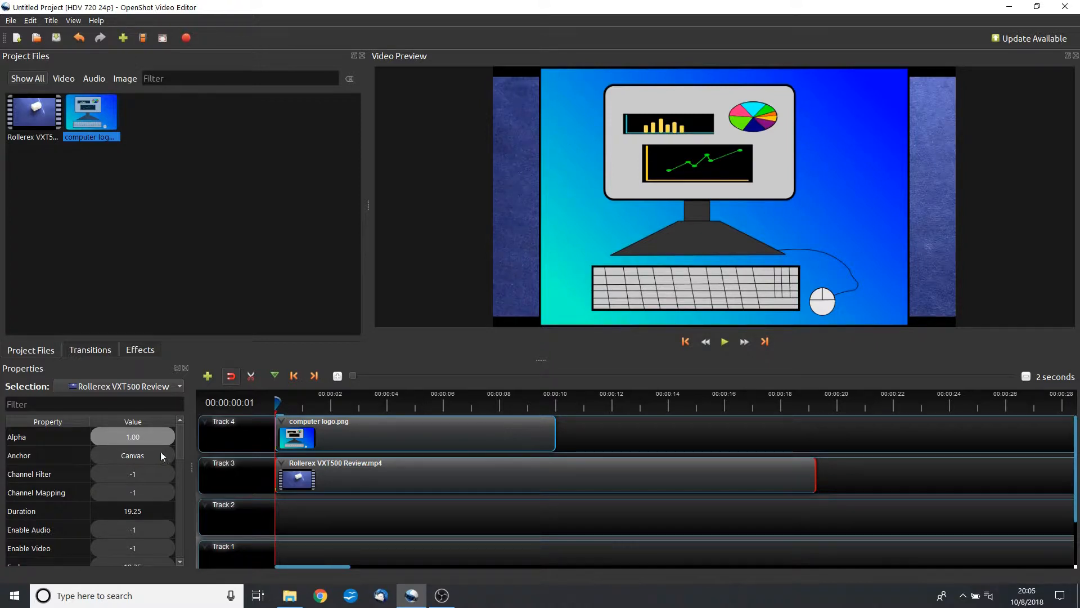
- Transform the computer logo, shrinking it to about 0.32 by 0.27 scale and moving it into the lower-left corner of the video frame
{"action": "left_click", "coordinate": [330, 443]}
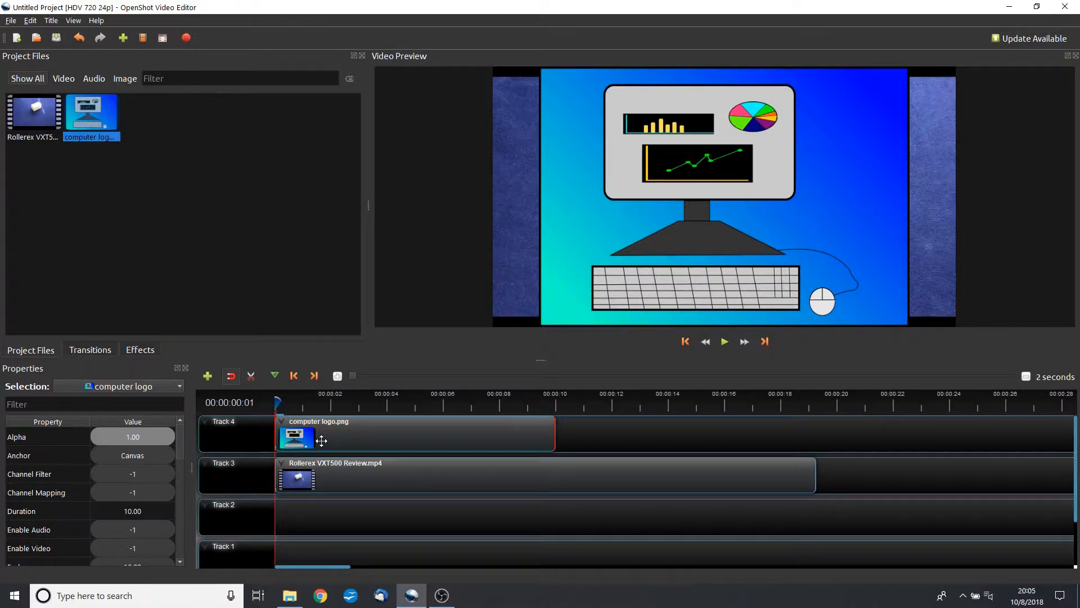
{"action": "right_click", "coordinate": [320, 438]}
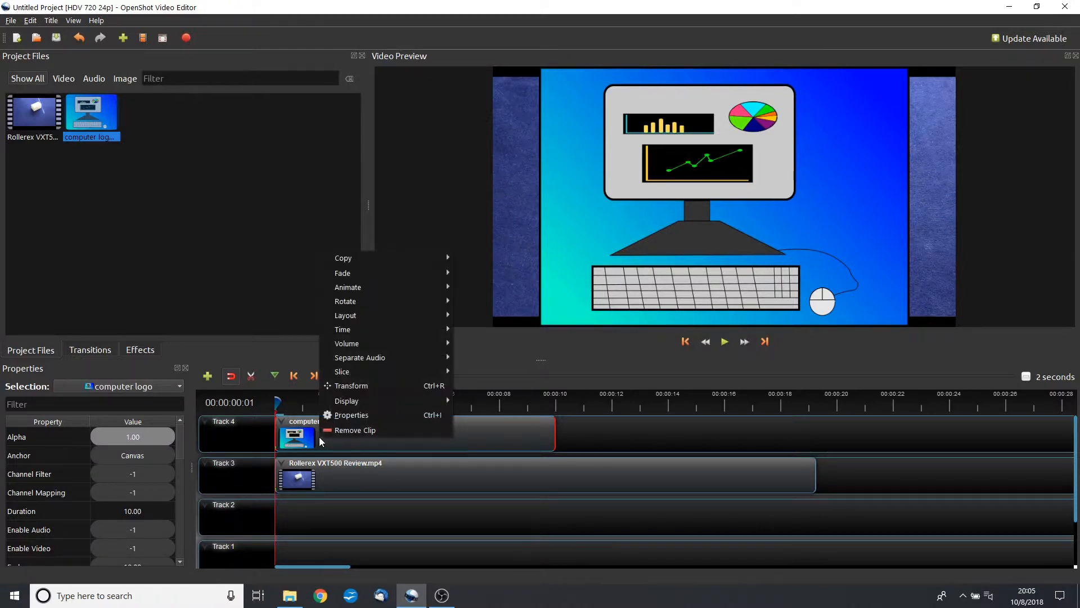
{"action": "left_click", "coordinate": [347, 392]}
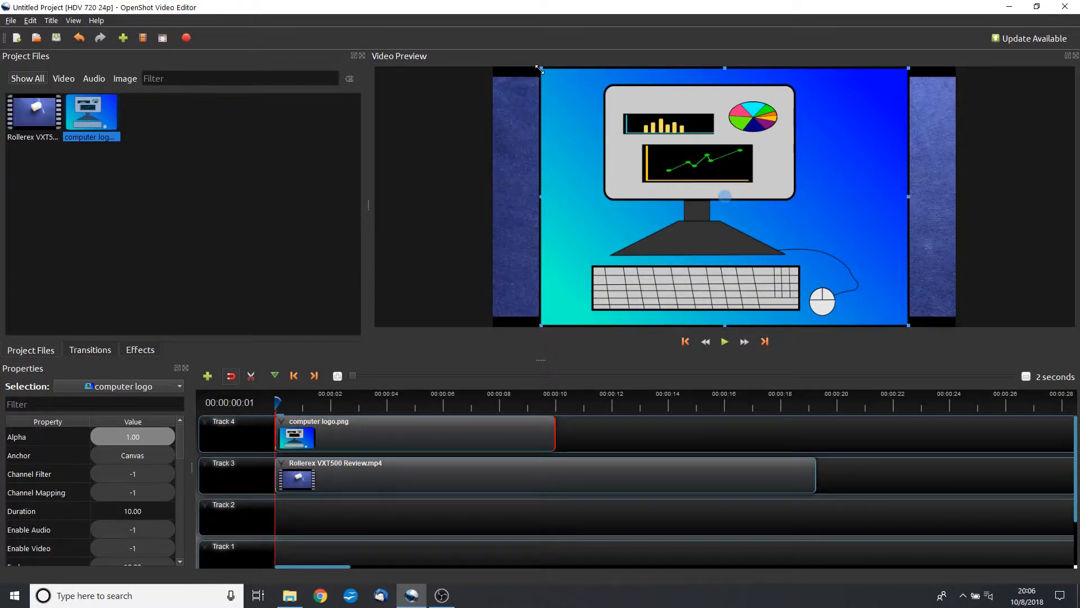
{"action": "left_click_drag", "start_coordinate": [539, 69], "coordinate": [602, 137]}
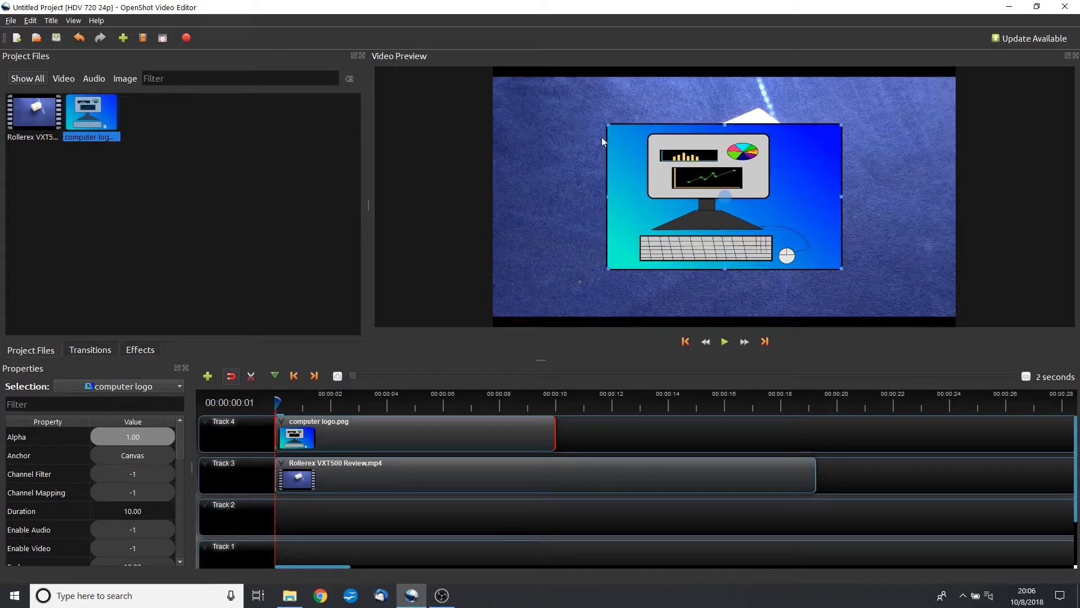
{"action": "left_click_drag", "start_coordinate": [726, 202], "coordinate": [614, 246]}
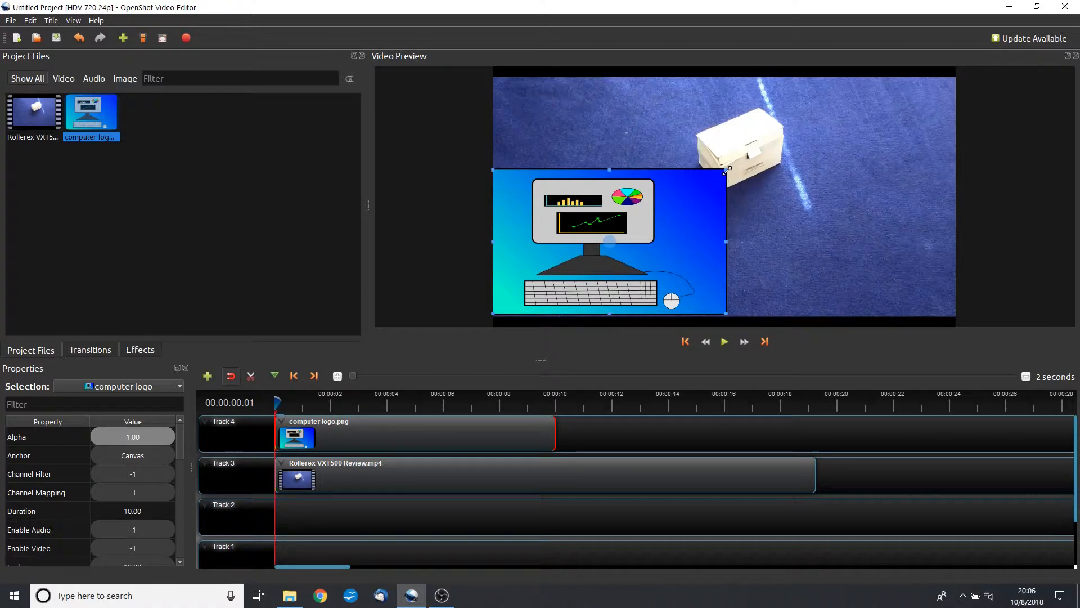
{"action": "left_click_drag", "start_coordinate": [725, 170], "coordinate": [682, 206]}
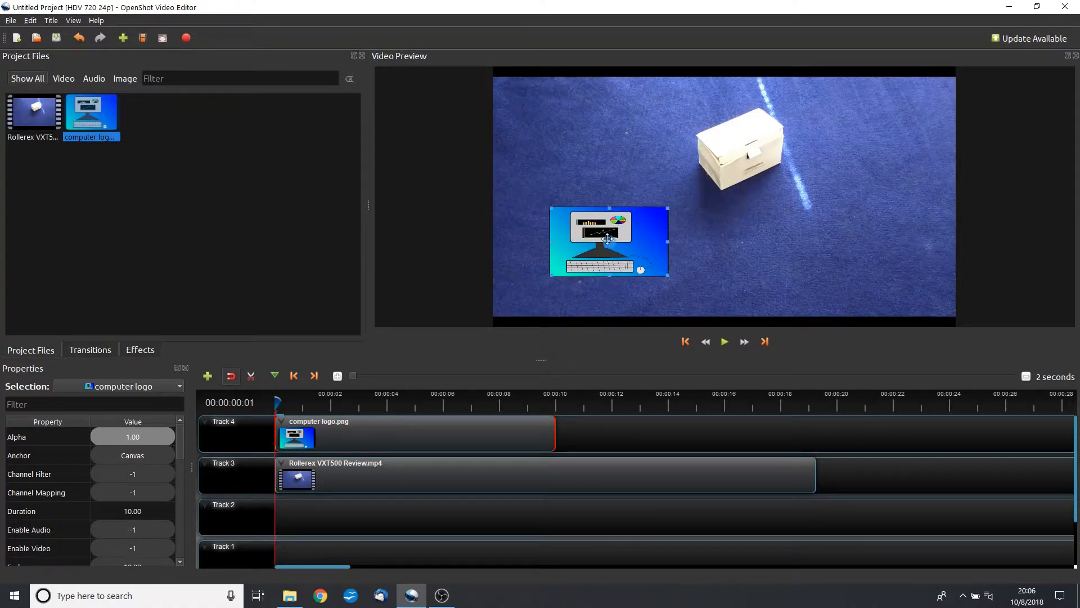
{"action": "left_click_drag", "start_coordinate": [606, 242], "coordinate": [552, 280]}
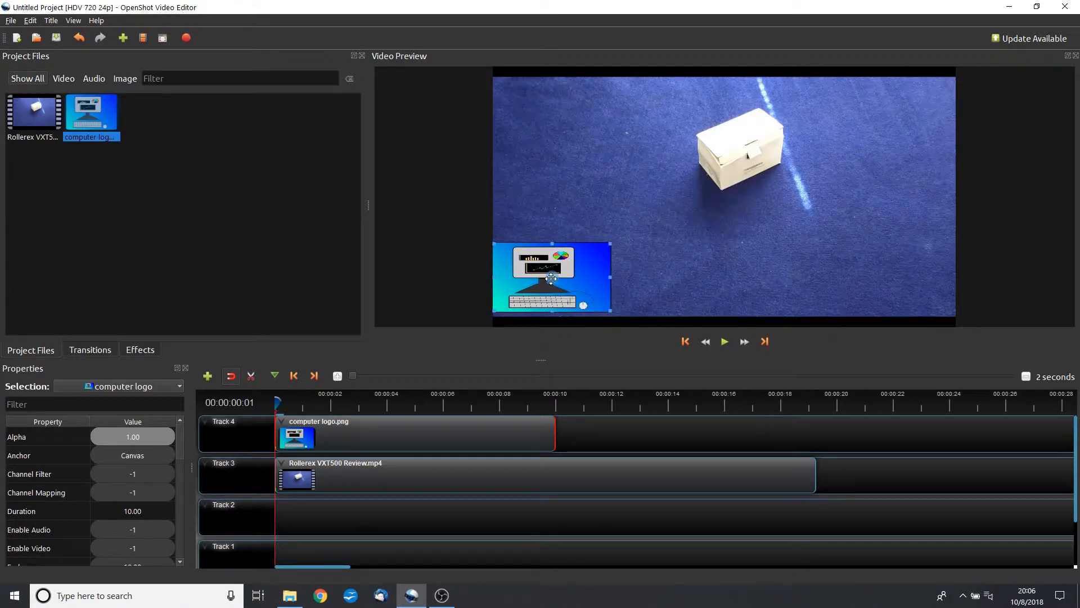
- Set the computer logo clip's Location X property to -0.40
{"action": "right_click", "coordinate": [295, 434]}
{"action": "left_click", "coordinate": [316, 412]}
{"action": "left_click_drag", "start_coordinate": [179, 444], "coordinate": [180, 481]}
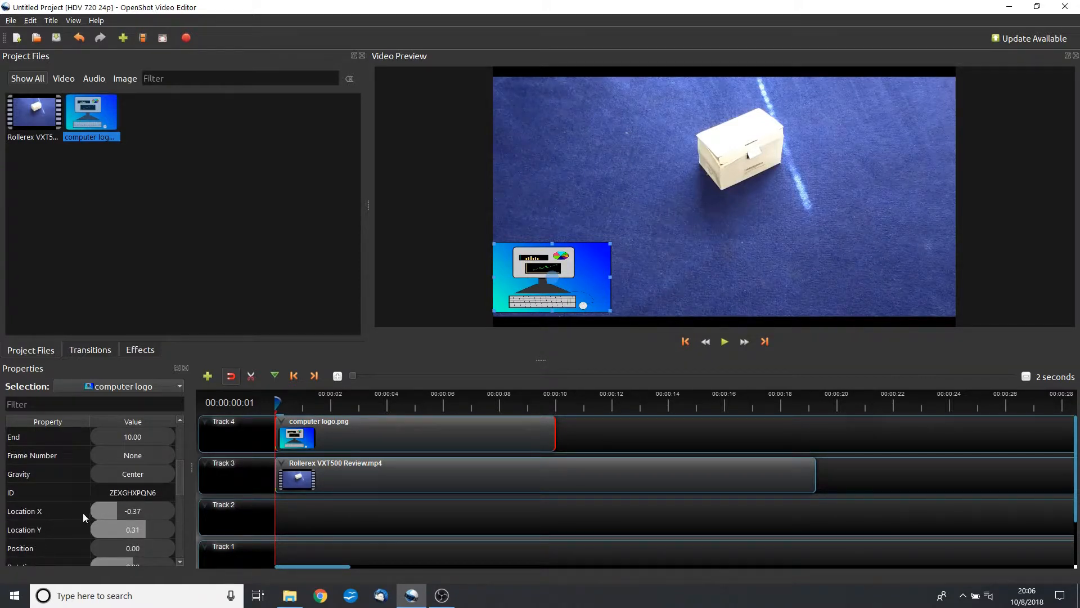
{"action": "left_click_drag", "start_coordinate": [181, 481], "coordinate": [182, 501]}
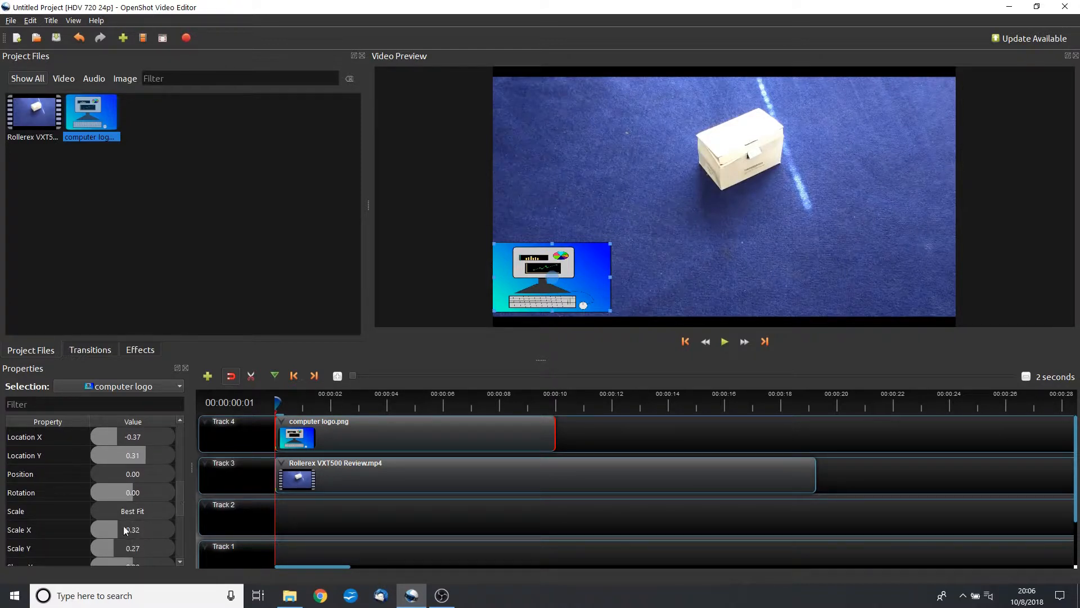
{"action": "double_click", "coordinate": [127, 437]}
{"action": "type", "text": "-.40"}
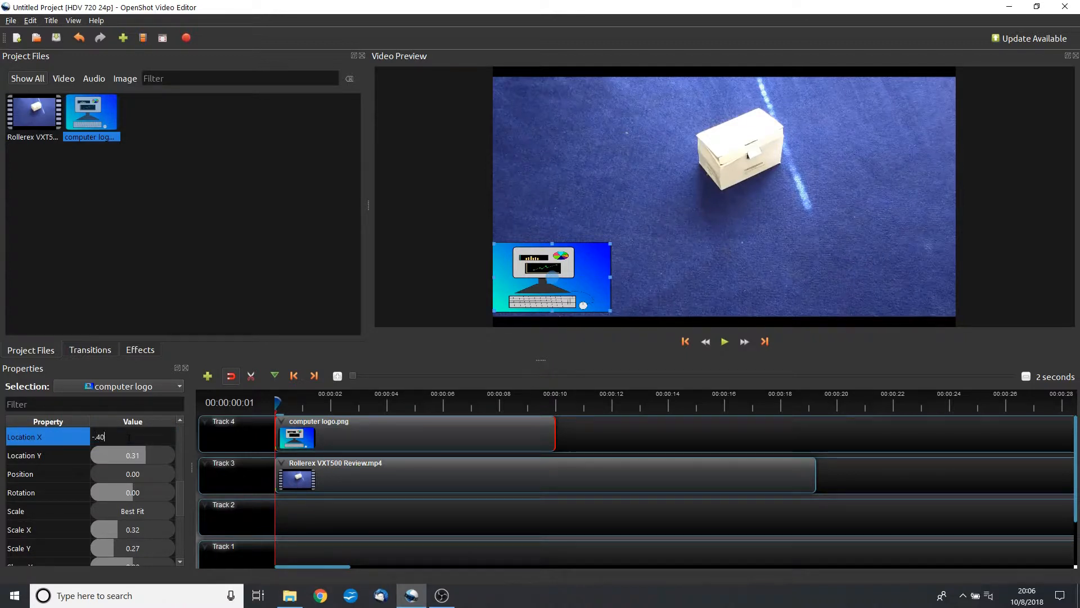
{"action": "key", "text": "Return"}
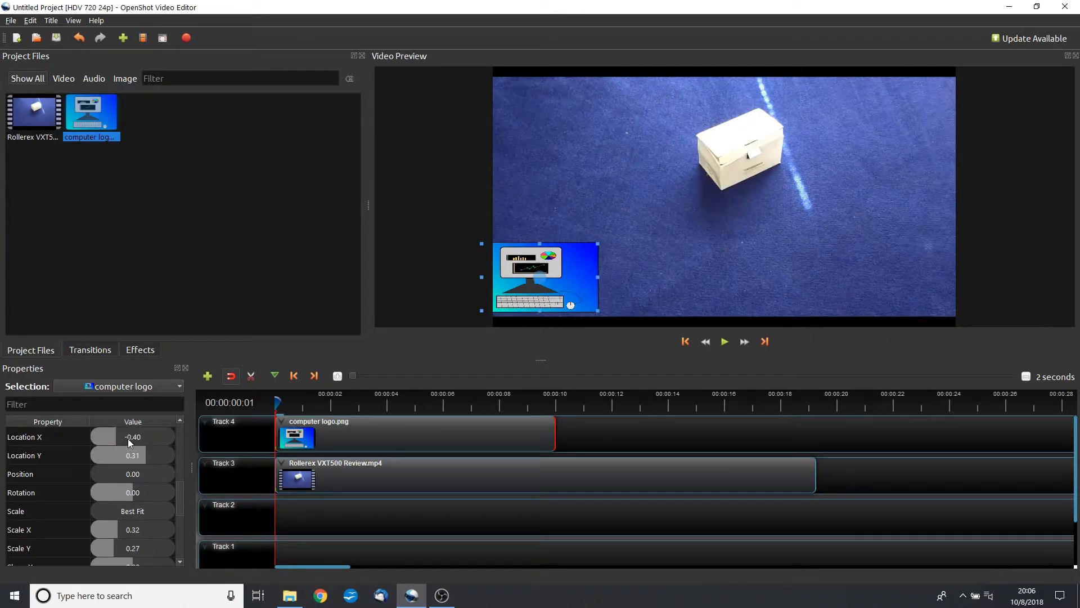
- Try the computer logo at Location X 0.50, and move it back into the frame's lower-left corner at about -0.38
{"action": "double_click", "coordinate": [127, 438]}
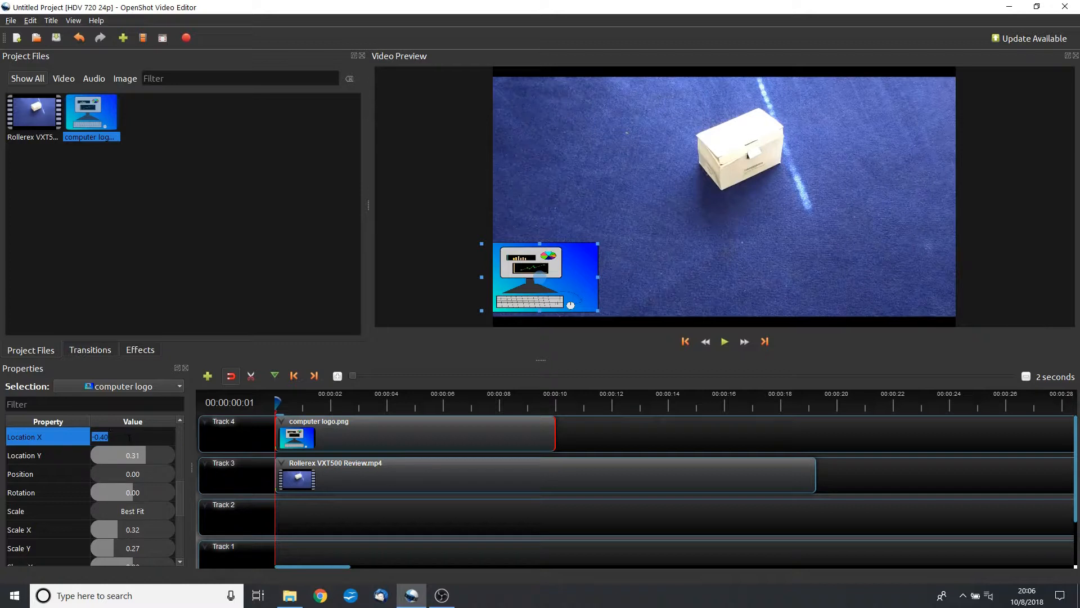
{"action": "type", "text": ".5"}
{"action": "key", "text": "Return"}
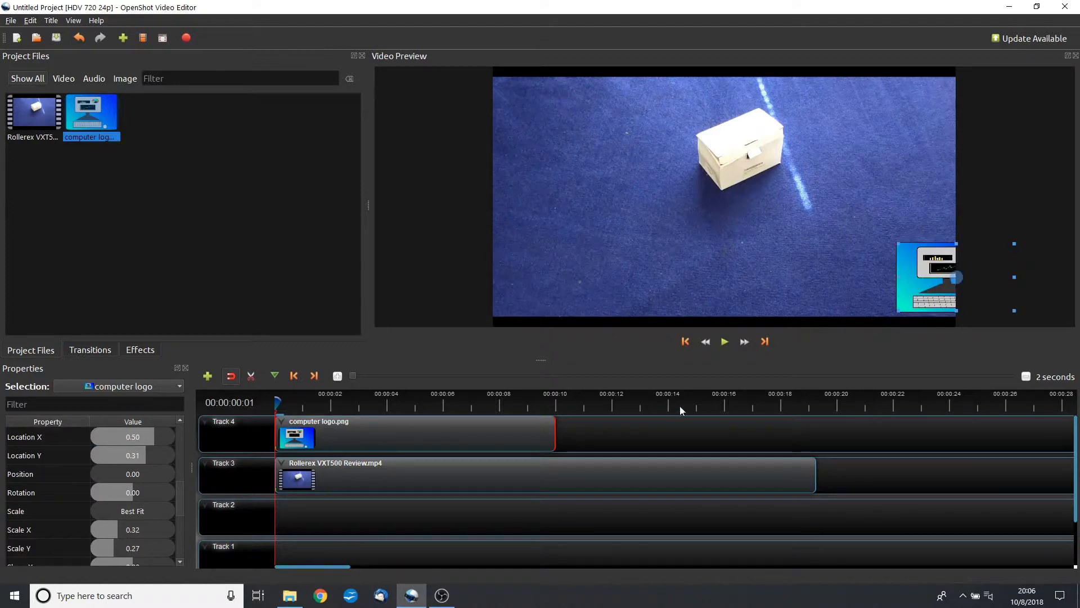
{"action": "left_click_drag", "start_coordinate": [937, 278], "coordinate": [544, 278]}
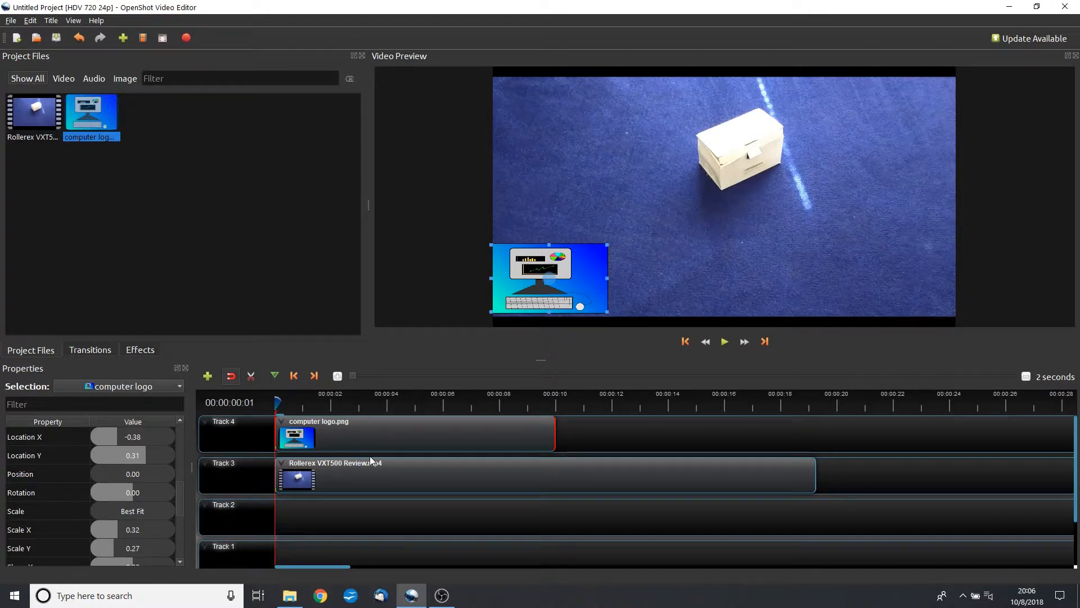
- Transform the Rollerex video clip on Track 3, stretching its height until it covers the black bars of the frame
{"action": "left_click", "coordinate": [338, 480]}
{"action": "right_click", "coordinate": [338, 480]}
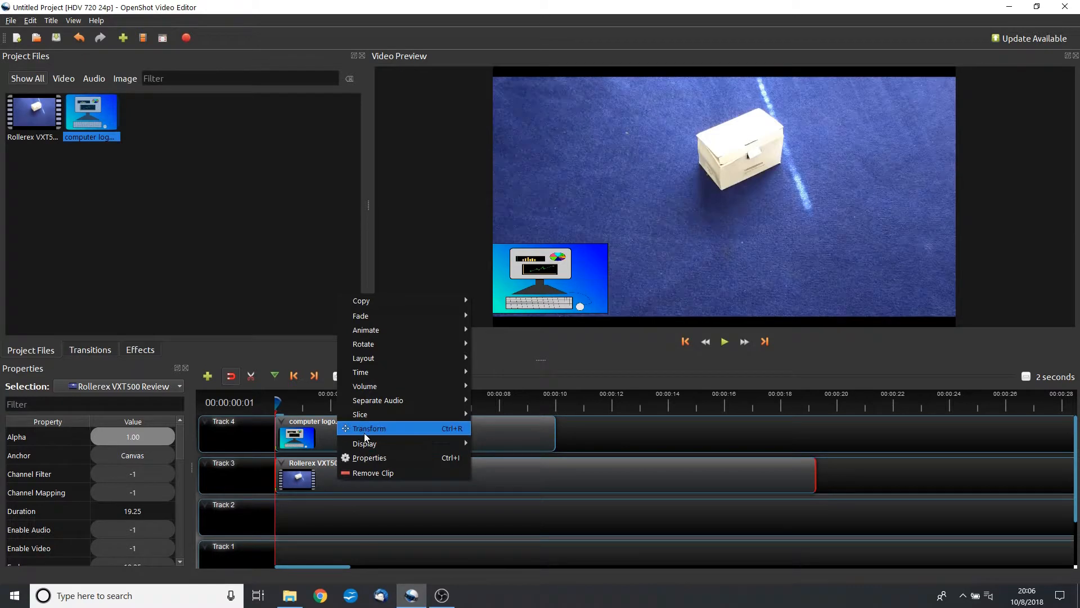
{"action": "left_click", "coordinate": [366, 431]}
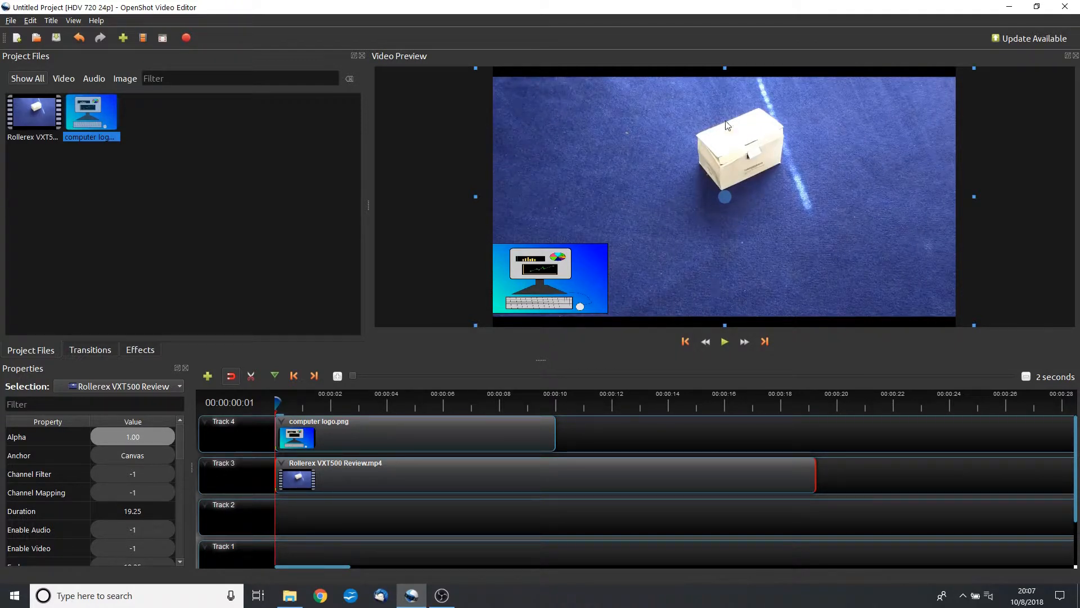
{"action": "left_click_drag", "start_coordinate": [726, 70], "coordinate": [711, 53]}
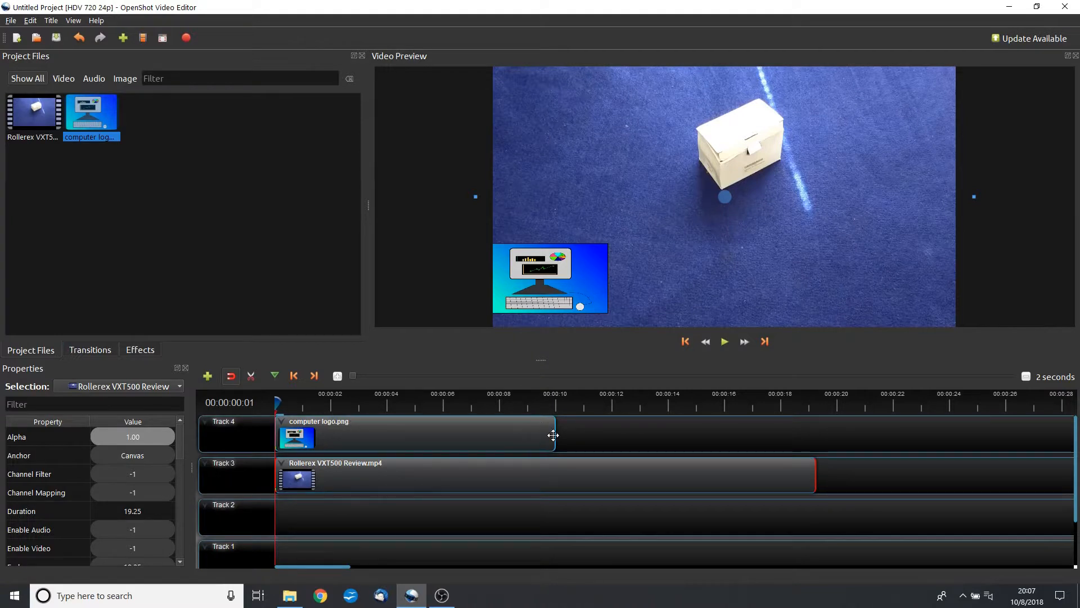
- Shorten the computer logo clip on Track 4 to about 1 second and preview the playback
{"action": "left_click_drag", "start_coordinate": [553, 435], "coordinate": [309, 425]}
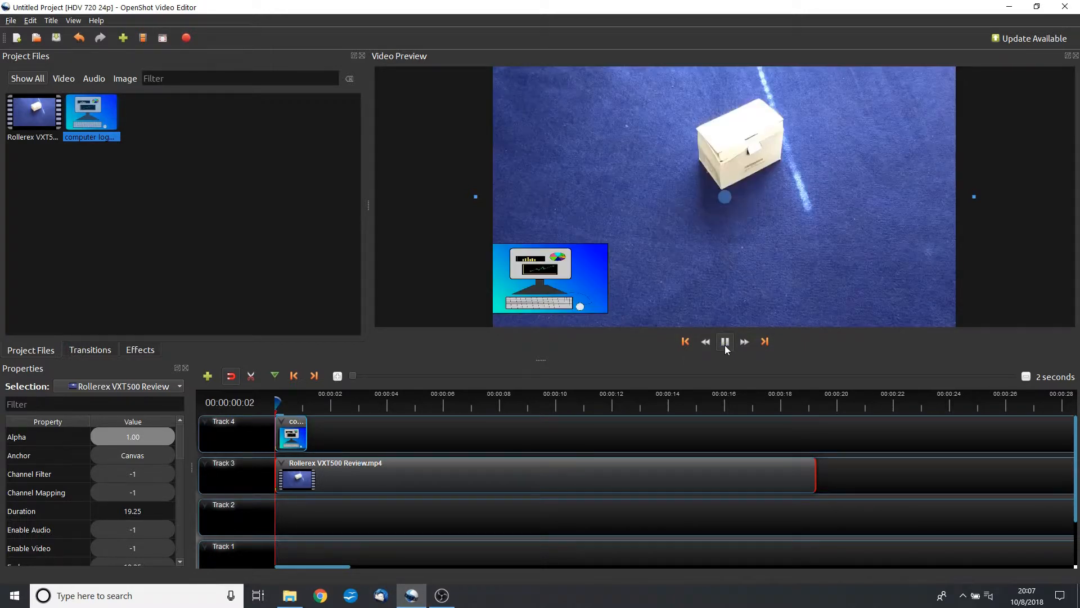
{"action": "left_click", "coordinate": [725, 343]}
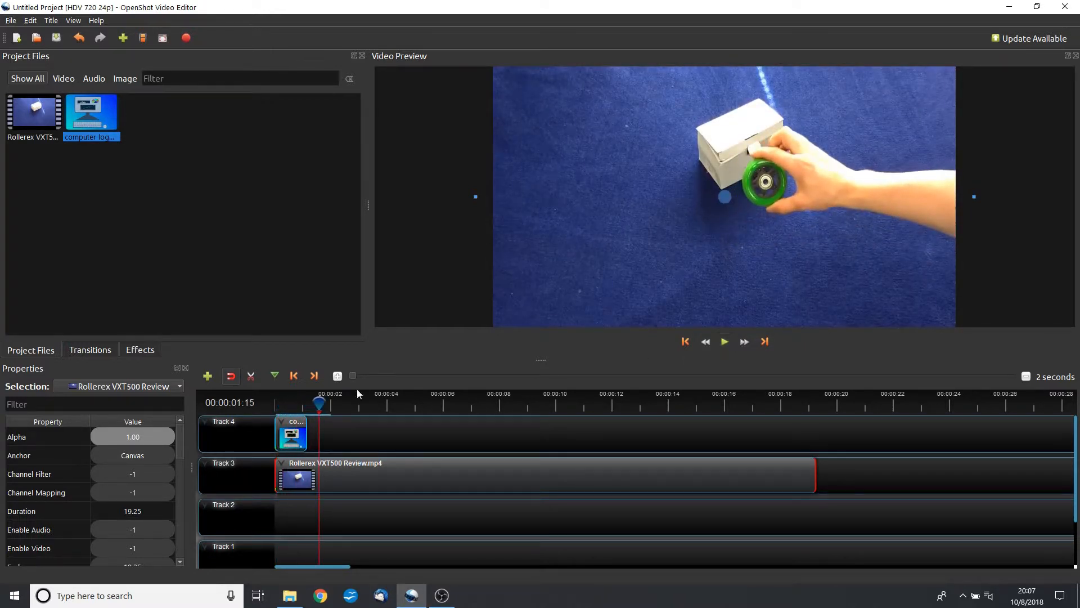
- Extend the computer logo clip on Track 4 to 8 seconds and preview the playback
{"action": "left_click_drag", "start_coordinate": [309, 428], "coordinate": [499, 429]}
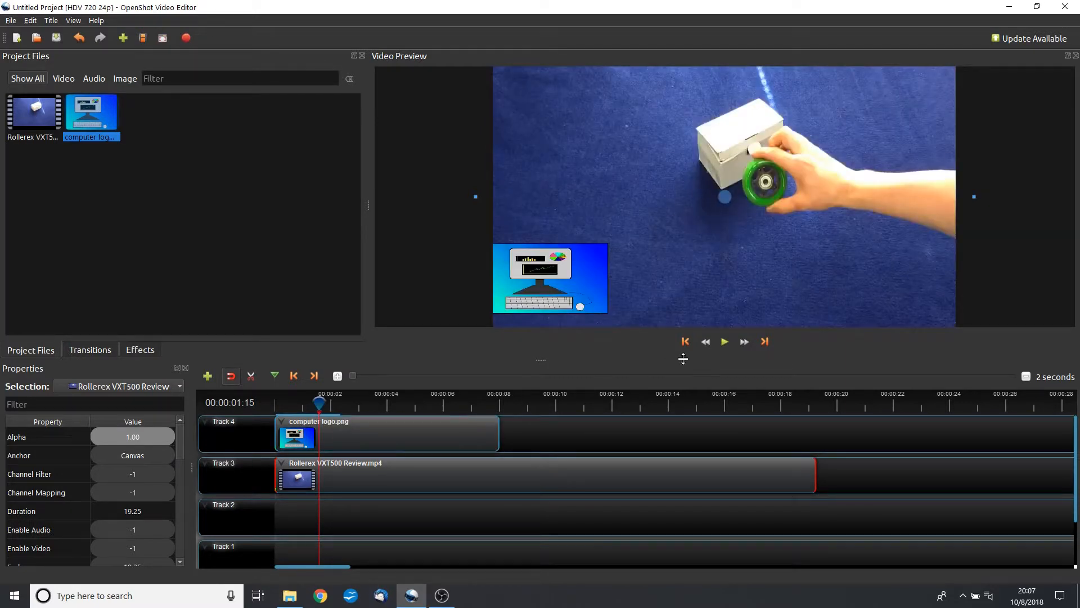
{"action": "left_click", "coordinate": [730, 347]}
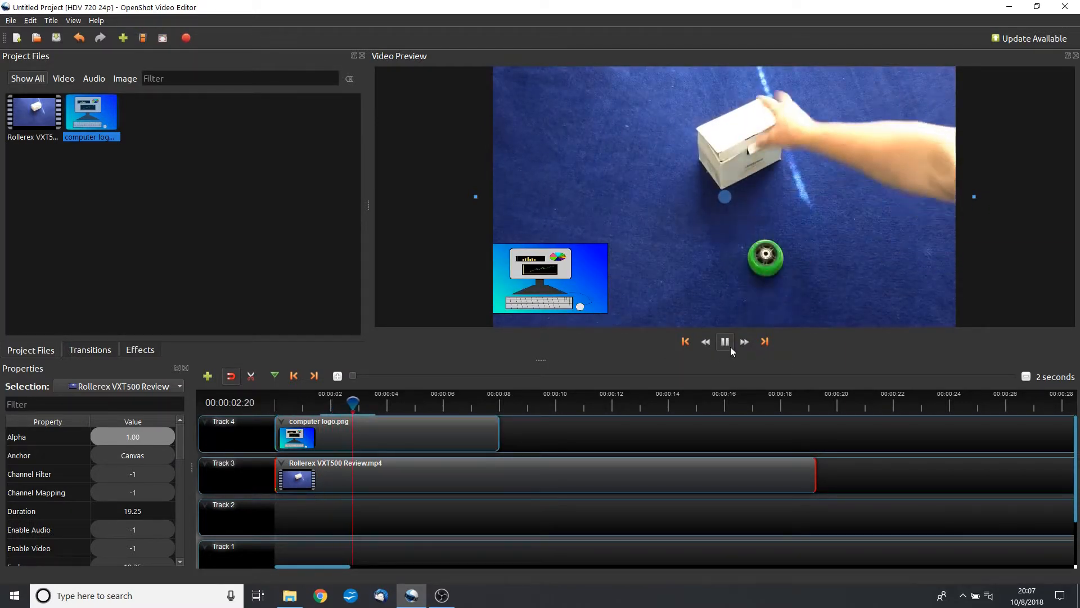
{"action": "left_click", "coordinate": [730, 347]}
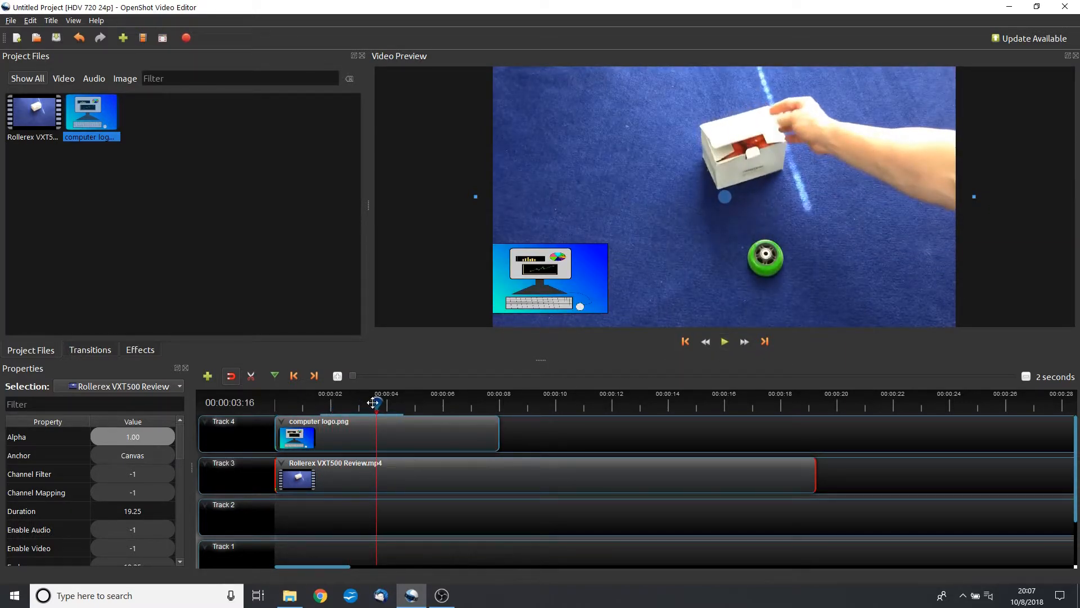
{"action": "left_click_drag", "start_coordinate": [375, 403], "coordinate": [276, 403]}
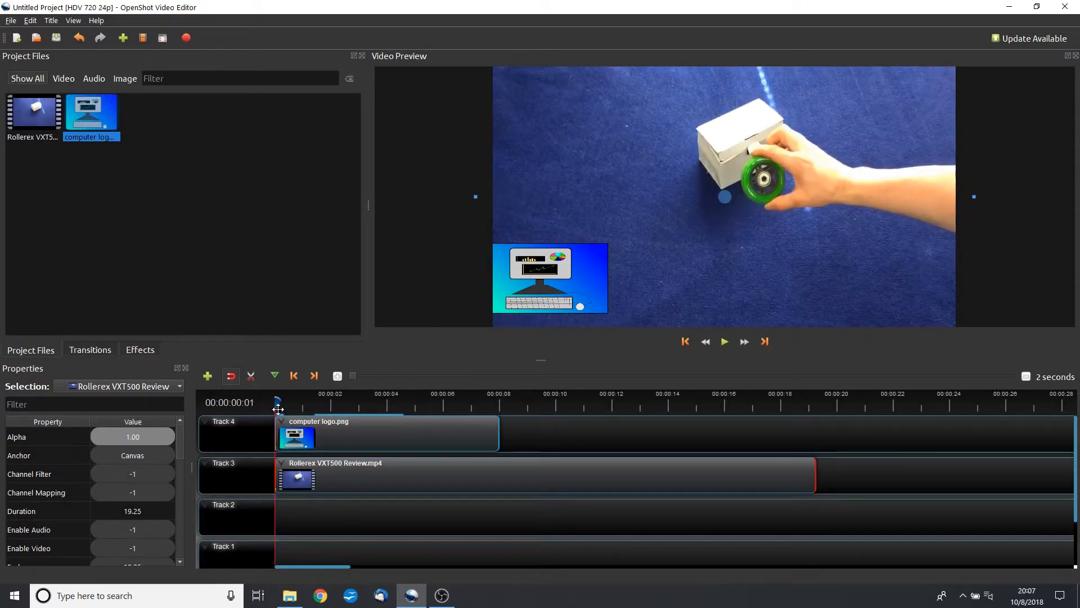
- Animate the computer logo by transforming it at 00:00:03:17 and moving it right of the frame's centre, just below the box
{"action": "left_click_drag", "start_coordinate": [283, 403], "coordinate": [319, 403]}
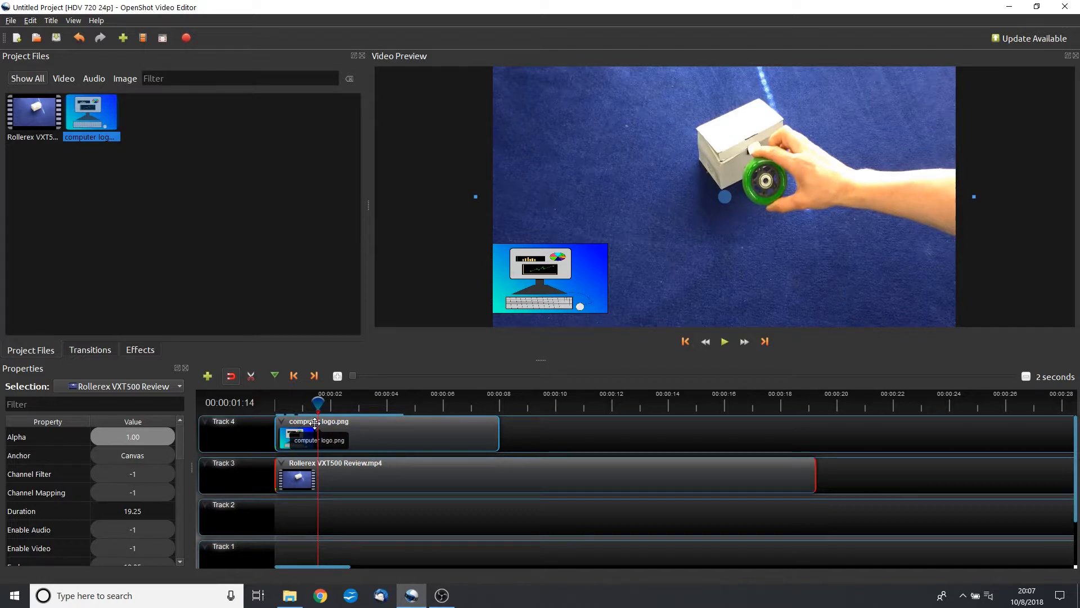
{"action": "left_click_drag", "start_coordinate": [317, 404], "coordinate": [377, 401]}
{"action": "right_click", "coordinate": [364, 429]}
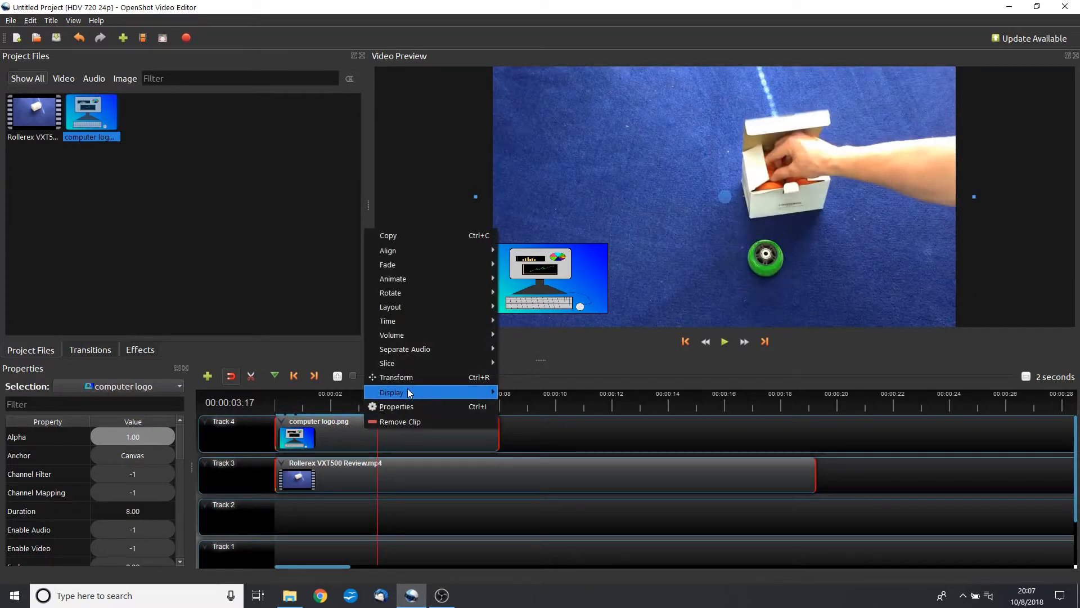
{"action": "left_click", "coordinate": [518, 296]}
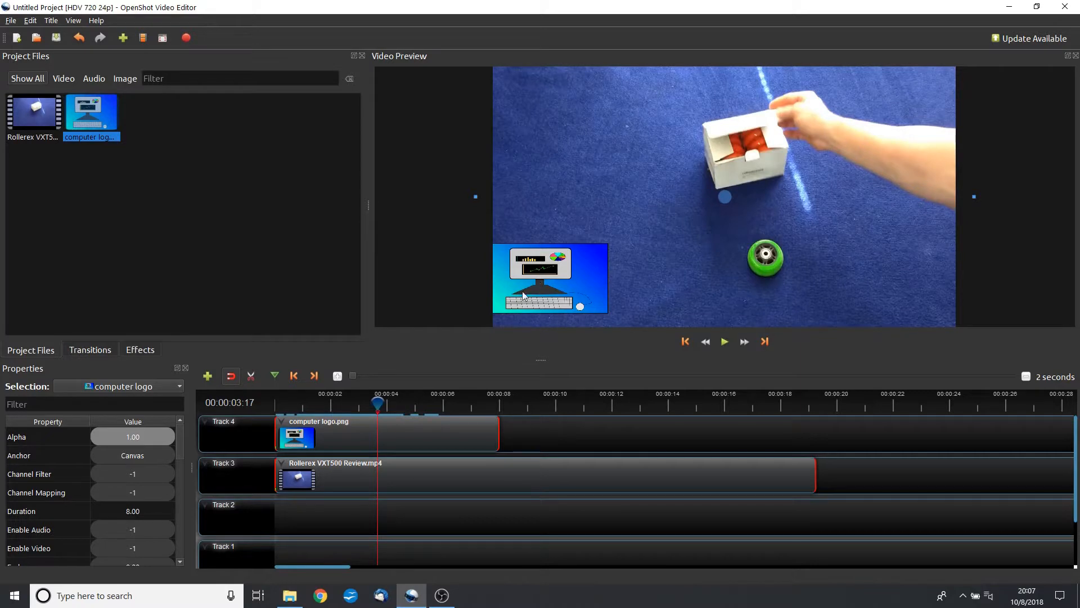
{"action": "right_click", "coordinate": [396, 437]}
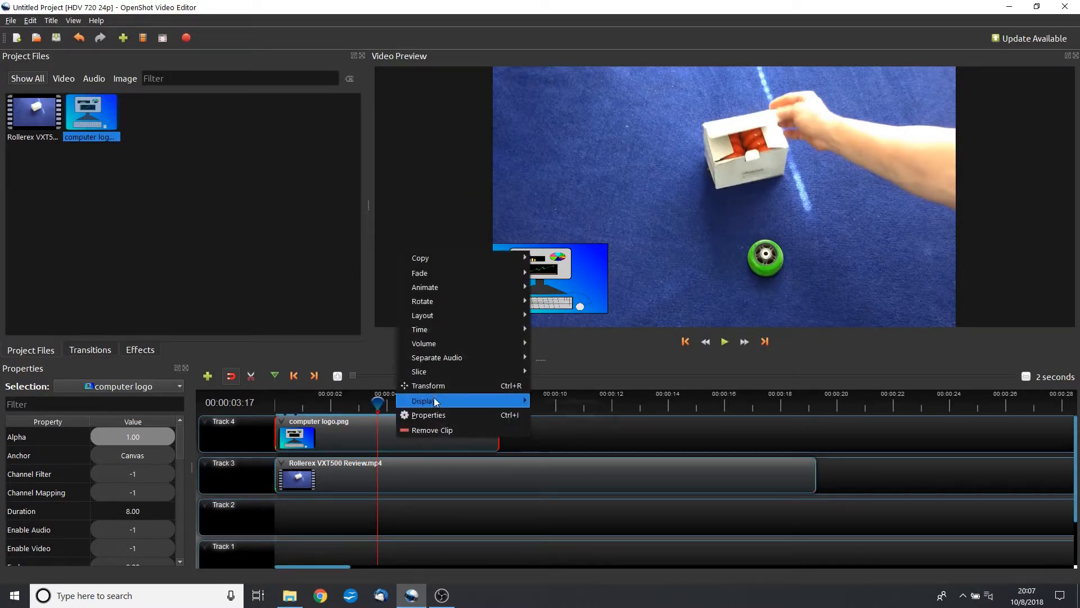
{"action": "left_click", "coordinate": [434, 383]}
{"action": "left_click_drag", "start_coordinate": [552, 277], "coordinate": [807, 241]}
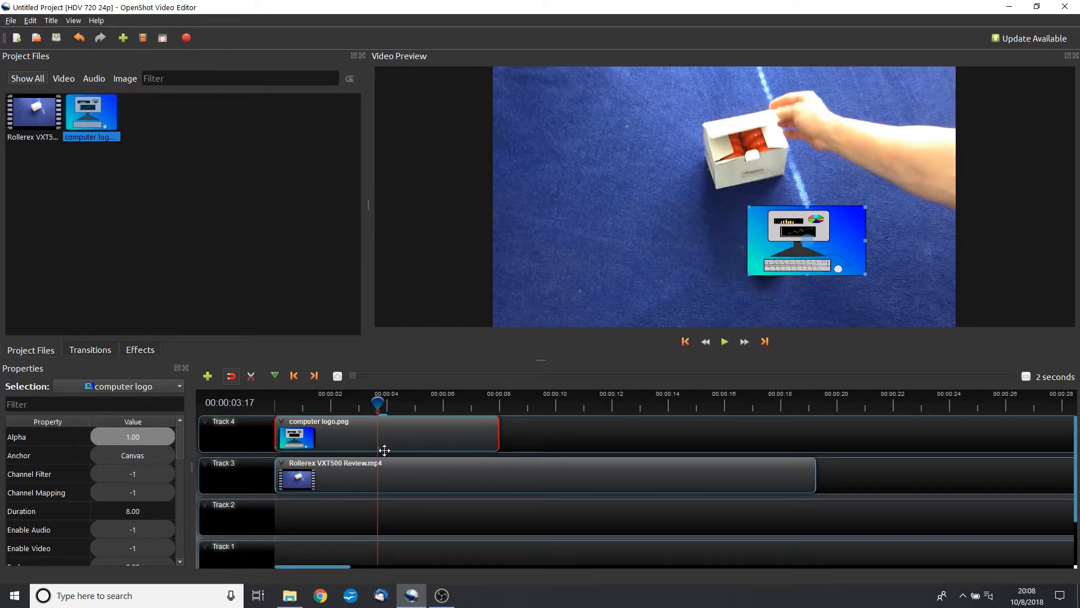
- Play the timeline from the start to check the computer logo's movement, and return the playhead to the beginning
{"action": "left_click_drag", "start_coordinate": [379, 403], "coordinate": [277, 403]}
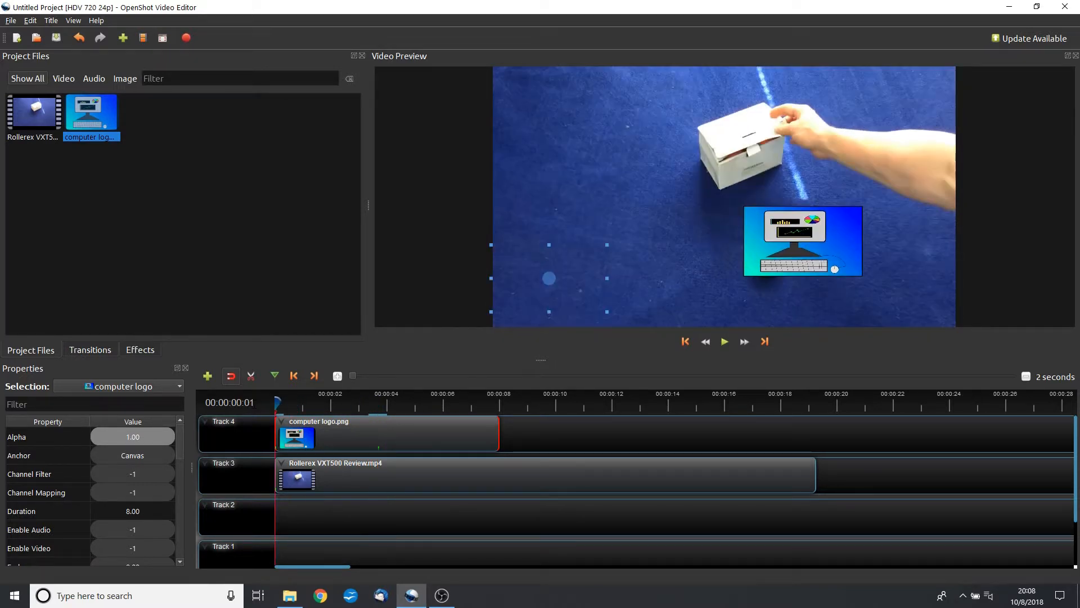
{"action": "left_click", "coordinate": [721, 341]}
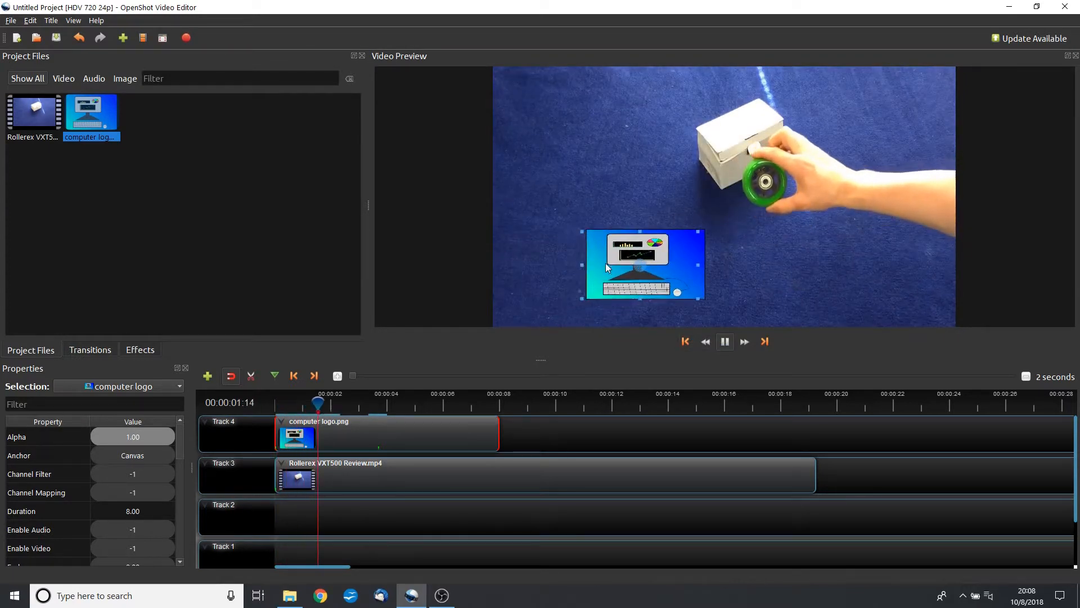
{"action": "left_click", "coordinate": [725, 341]}
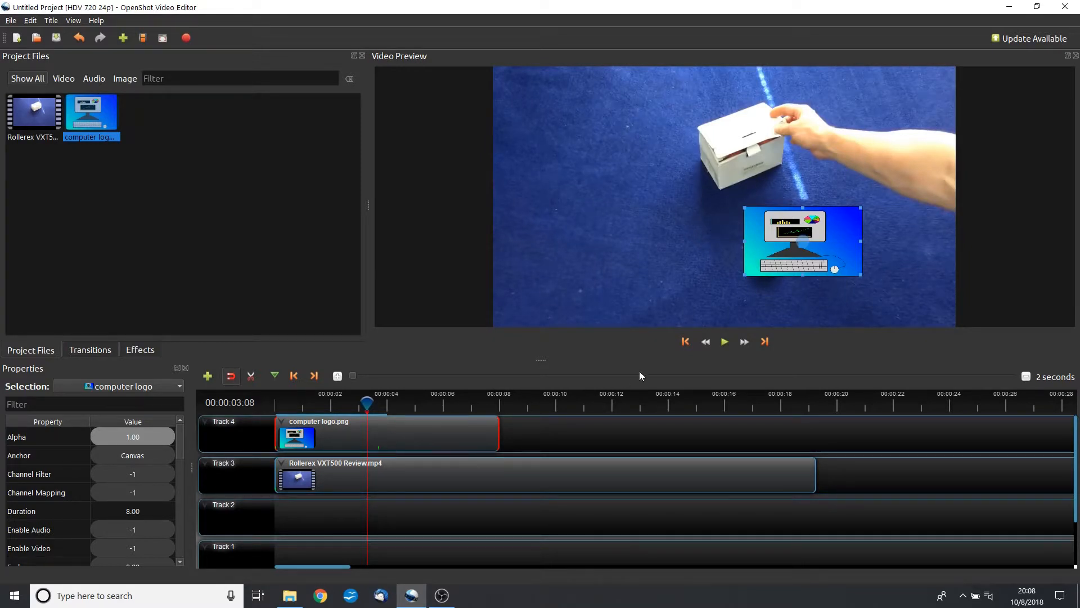
{"action": "left_click", "coordinate": [724, 342]}
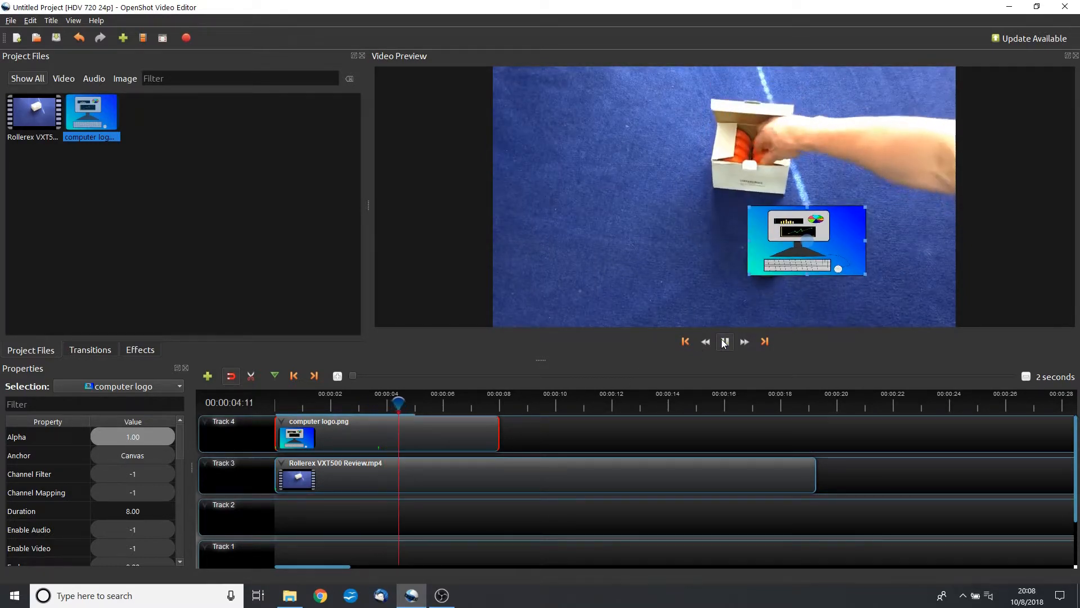
{"action": "left_click", "coordinate": [724, 342]}
{"action": "left_click", "coordinate": [370, 401]}
{"action": "left_click_drag", "start_coordinate": [356, 401], "coordinate": [227, 413]}
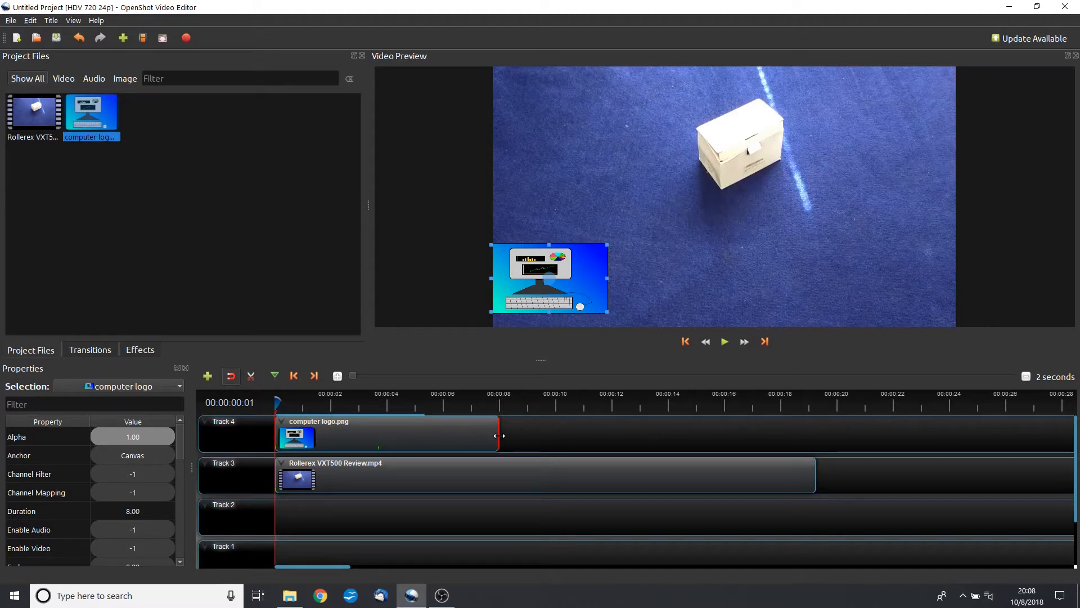
- Remove the computer logo clip from Track 4 and move the Rollerex video clip up to the start of Track 4
{"action": "right_click", "coordinate": [415, 436]}
{"action": "left_click", "coordinate": [469, 430]}
{"action": "left_click_drag", "start_coordinate": [402, 465], "coordinate": [401, 423]}
- Slice the Rollerex video clip on Track 4 at 00:00:01:22, keeping both sides
{"action": "left_click", "coordinate": [328, 407]}
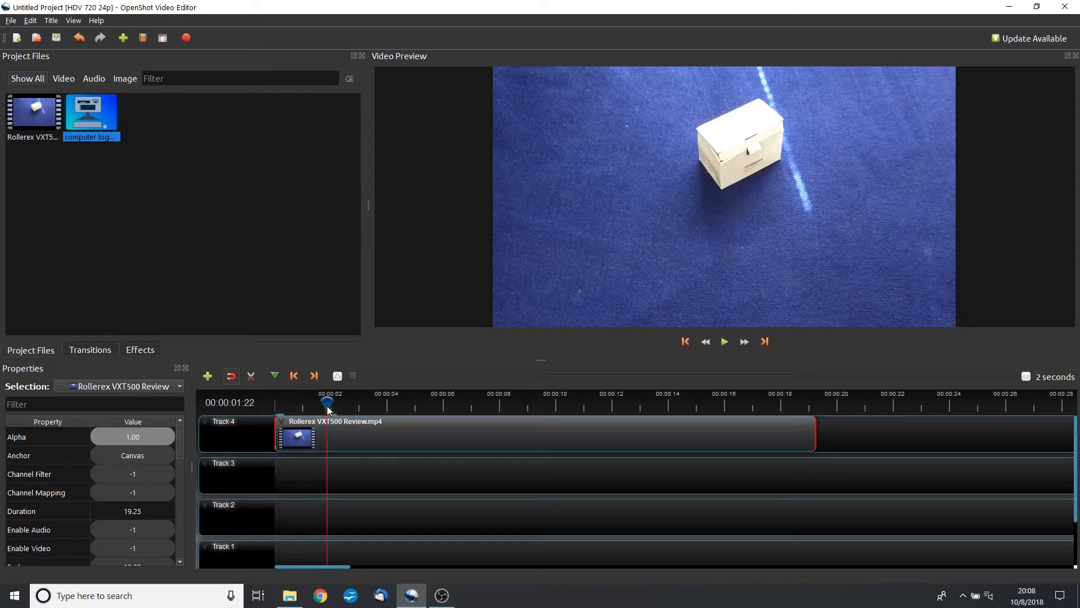
{"action": "right_click", "coordinate": [353, 427]}
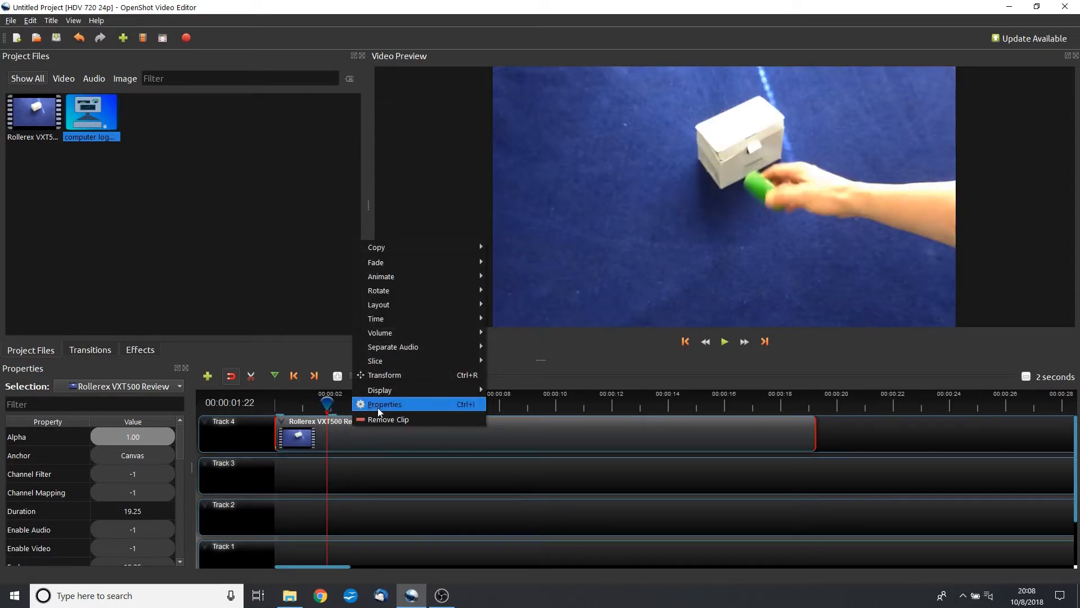
{"action": "mouse_move", "coordinate": [382, 336]}
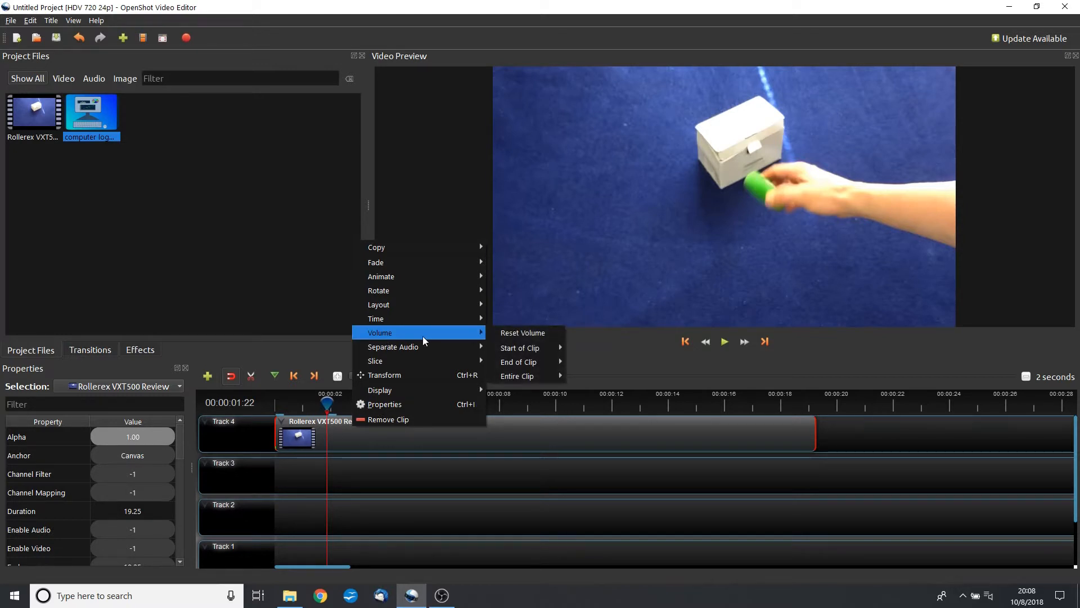
{"action": "mouse_move", "coordinate": [488, 365]}
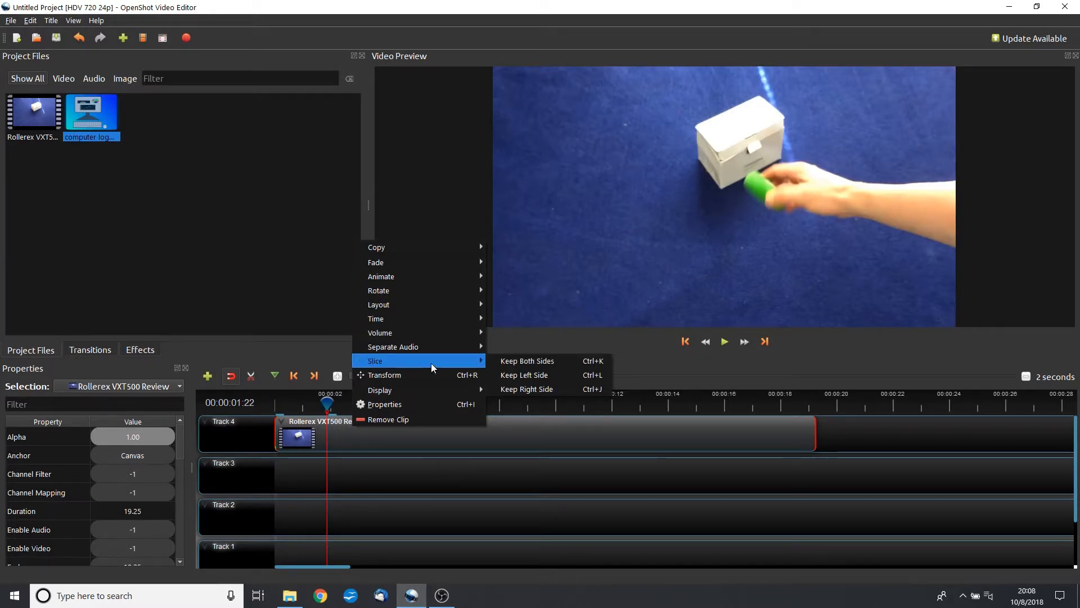
{"action": "left_click", "coordinate": [538, 363]}
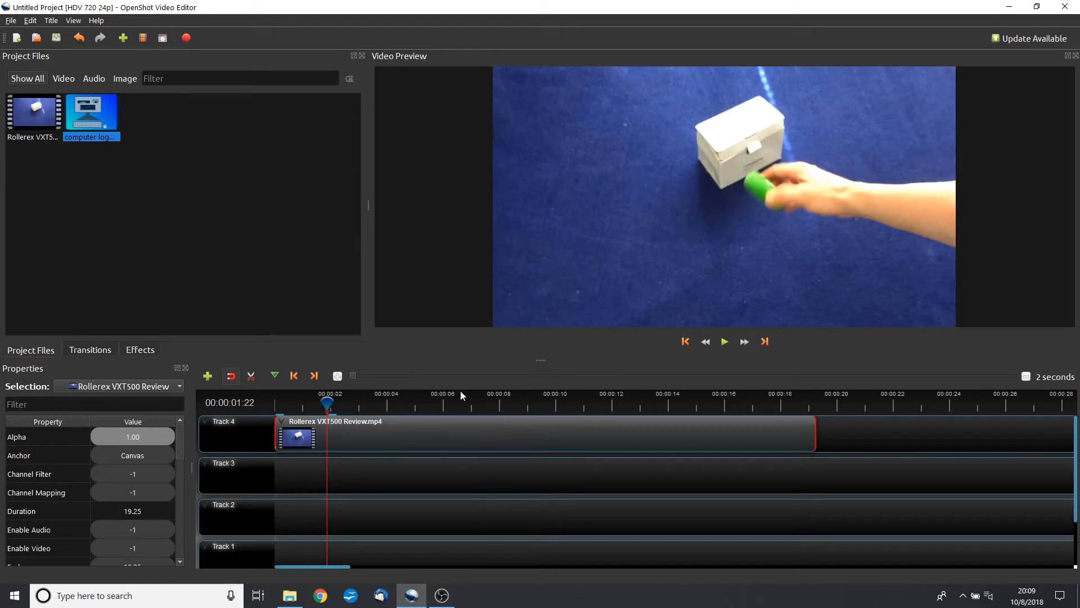
- Shift the second video part about 2 seconds later, and place the computer logo after the first part without the overlap transition
{"action": "left_click_drag", "start_coordinate": [420, 430], "coordinate": [473, 432]}
{"action": "left_click_drag", "start_coordinate": [76, 144], "coordinate": [332, 411]}
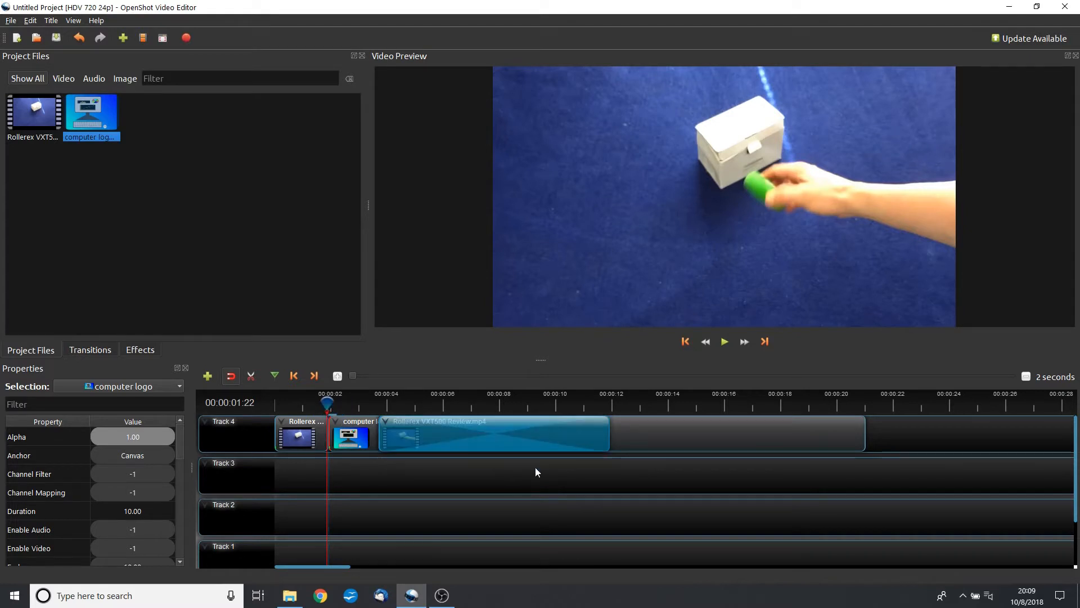
{"action": "left_click", "coordinate": [584, 431]}
{"action": "key", "text": "Delete"}
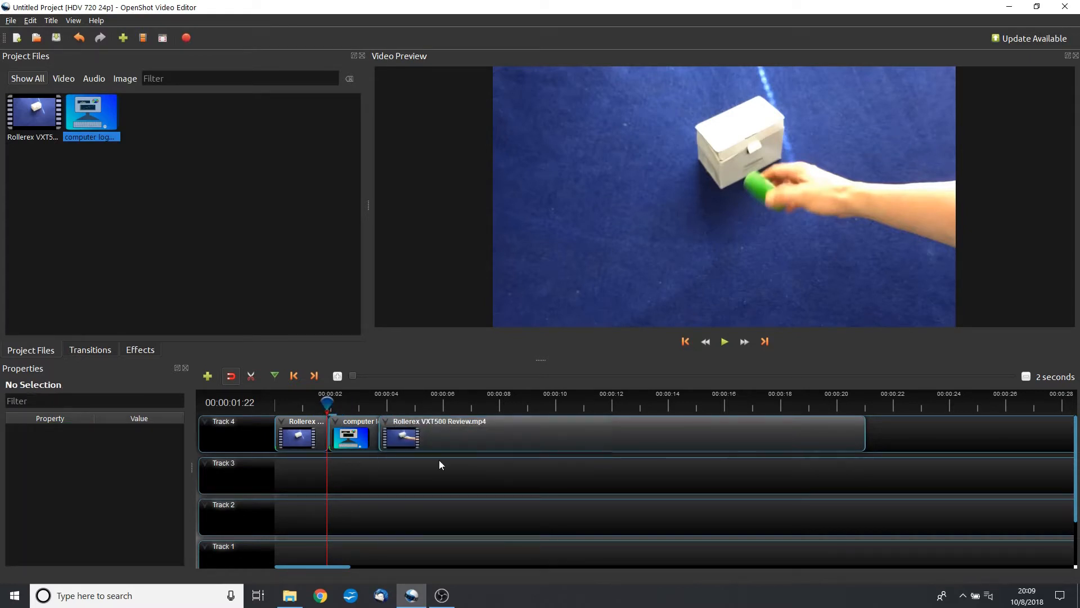
- Trim the computer logo clip to about 1.5 seconds and place the second video part directly after it on Track 4
{"action": "left_click", "coordinate": [361, 434]}
{"action": "left_click_drag", "start_coordinate": [391, 437], "coordinate": [618, 477]}
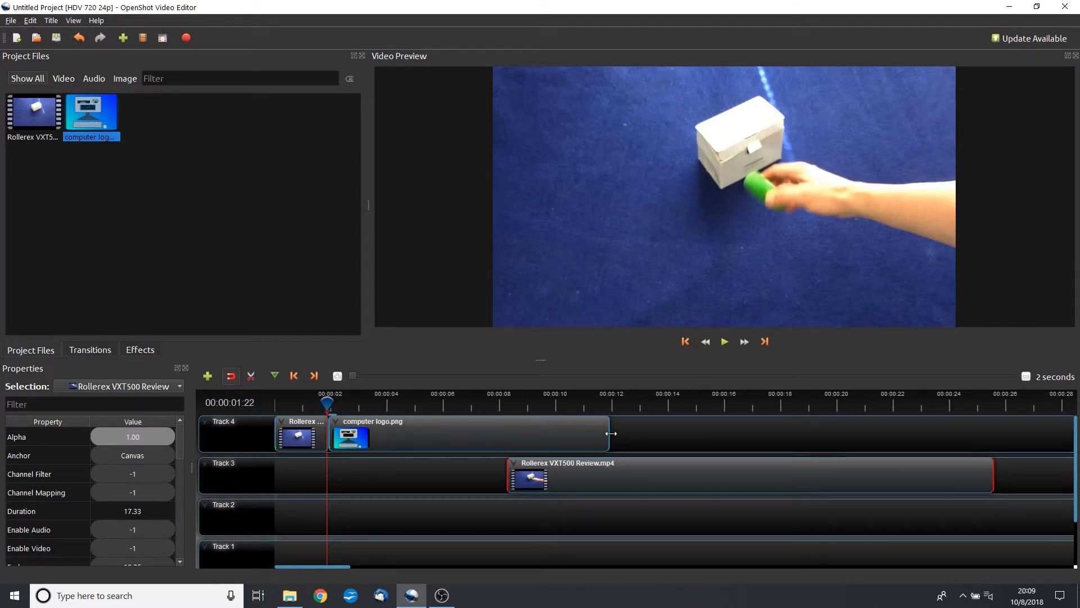
{"action": "left_click_drag", "start_coordinate": [608, 434], "coordinate": [370, 431]}
{"action": "left_click_drag", "start_coordinate": [599, 480], "coordinate": [464, 444]}
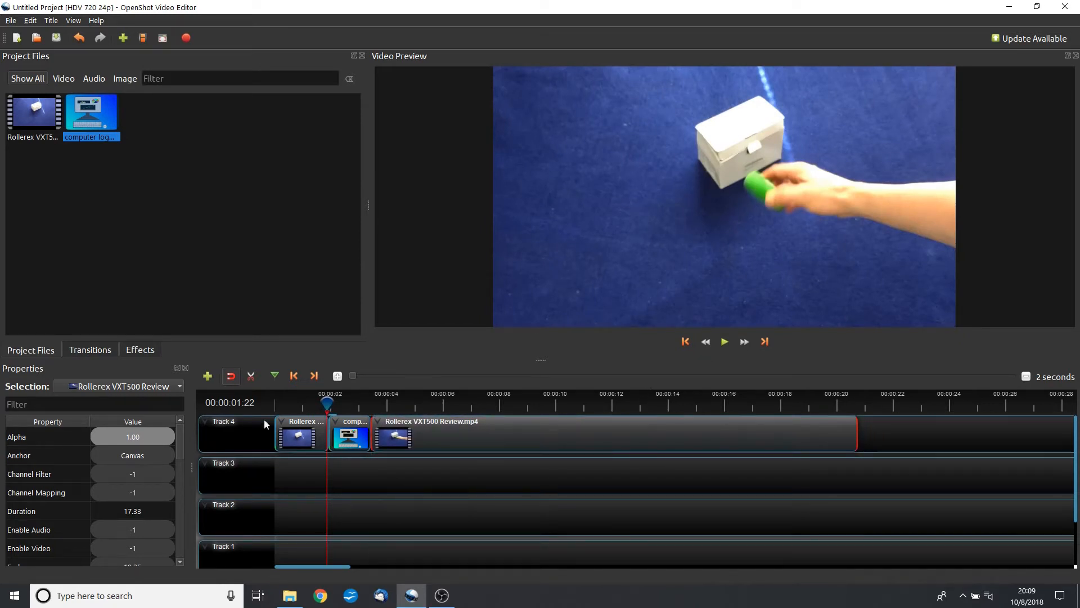
- Play the timeline from the start to check the logo inserted between the video parts, and return the playhead to the beginning
{"action": "left_click", "coordinate": [280, 402]}
{"action": "left_click", "coordinate": [723, 343]}
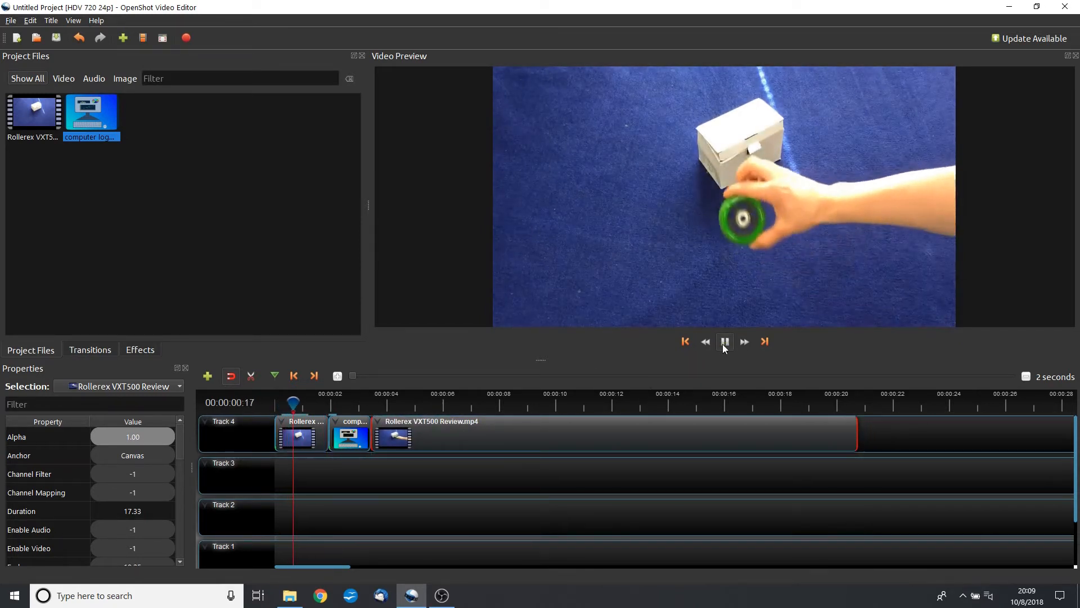
{"action": "left_click", "coordinate": [724, 344]}
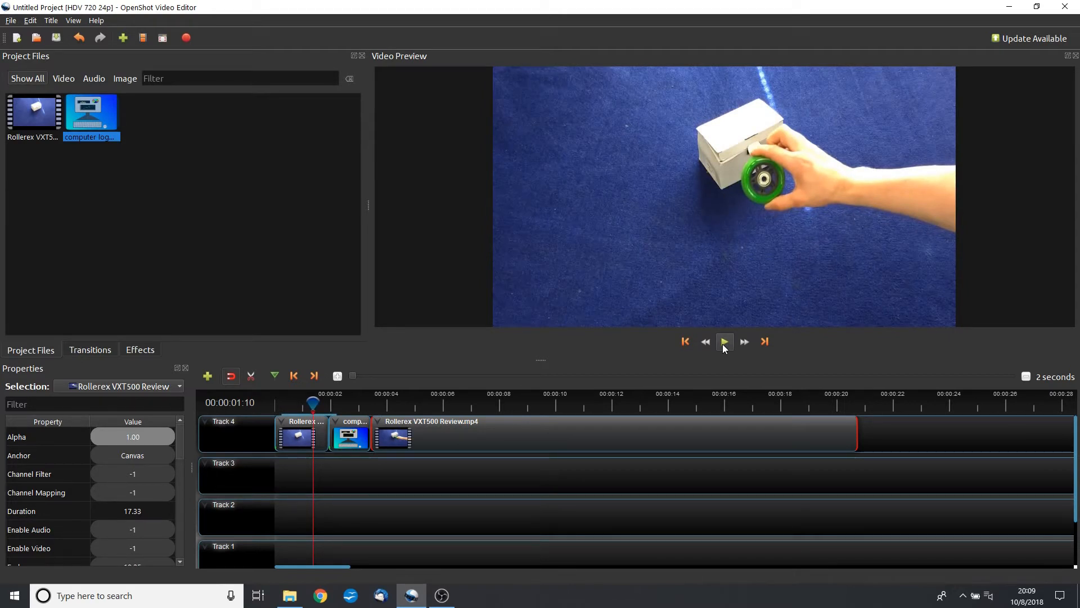
{"action": "left_click", "coordinate": [724, 343]}
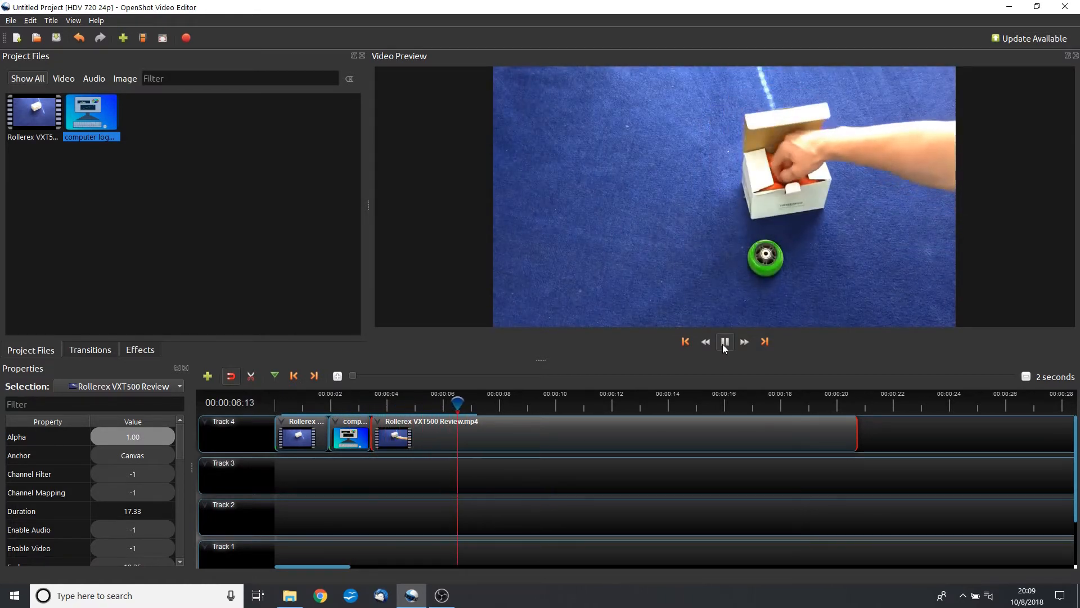
{"action": "left_click", "coordinate": [725, 345]}
{"action": "left_click_drag", "start_coordinate": [460, 403], "coordinate": [252, 413]}
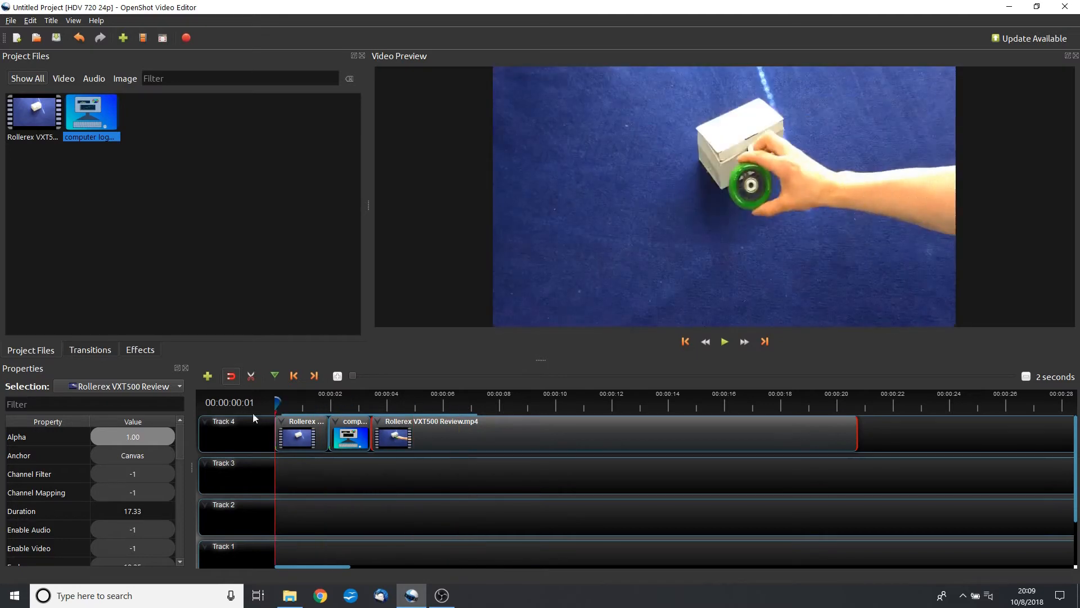
- Export the video to the user's Videos folder under the file name "cut 1"
{"action": "left_click", "coordinate": [177, 40]}
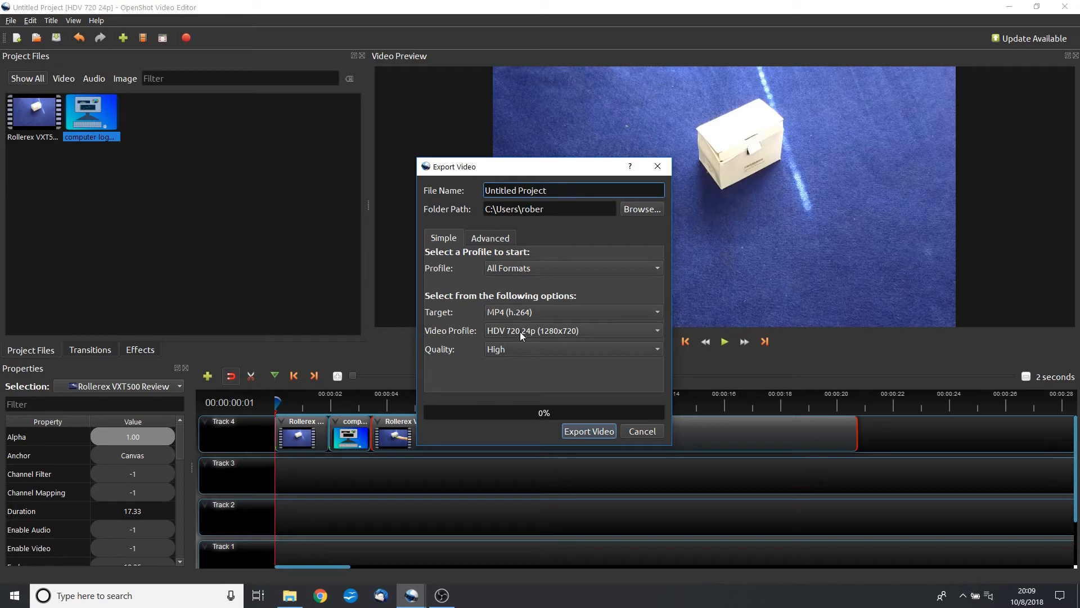
{"action": "left_click", "coordinate": [628, 212]}
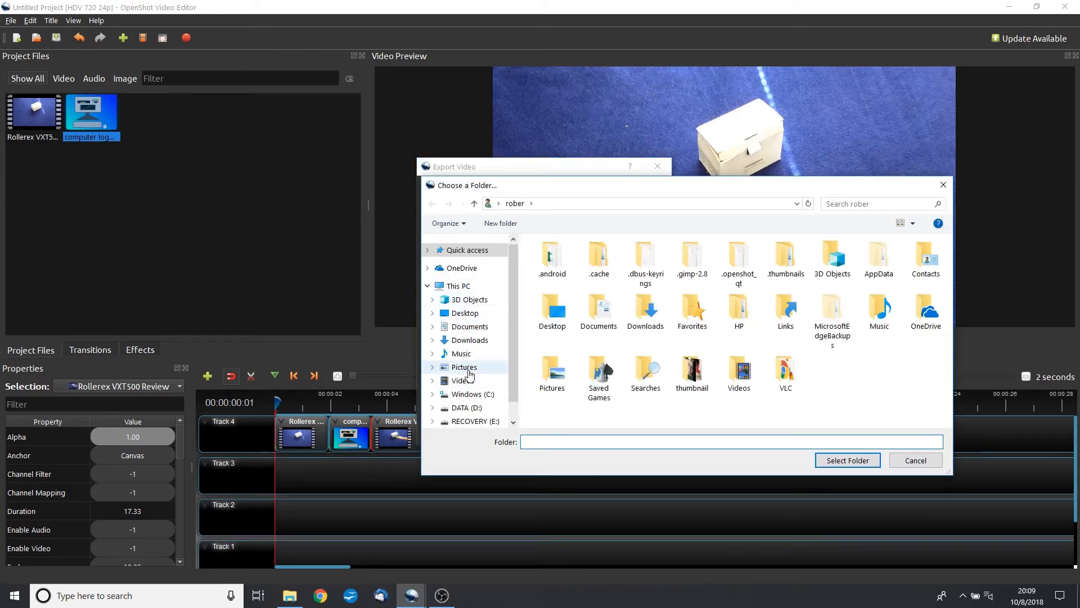
{"action": "left_click", "coordinate": [465, 380]}
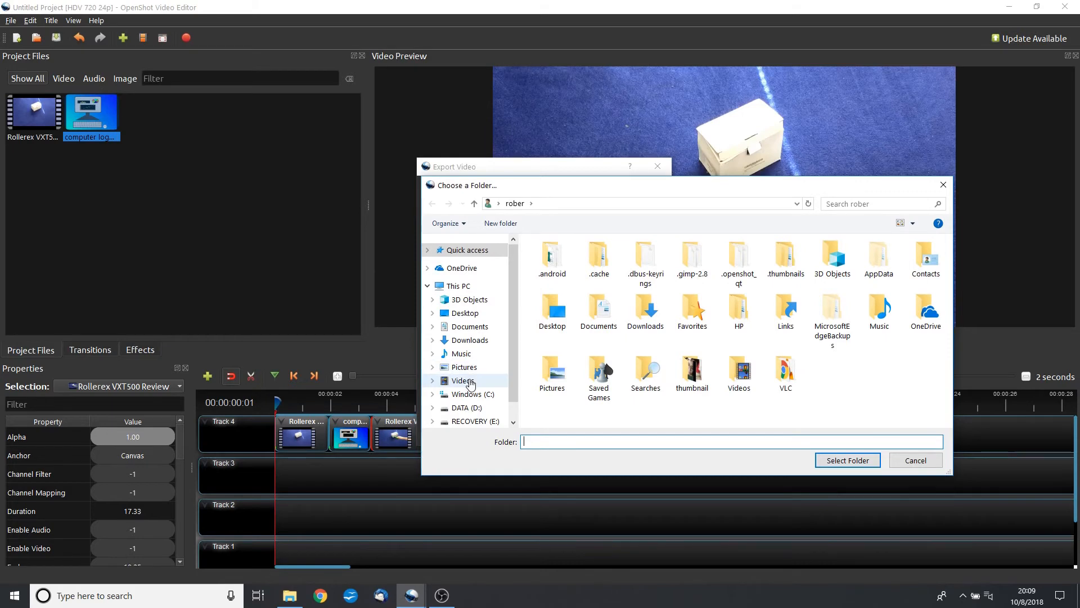
{"action": "left_click", "coordinate": [839, 460]}
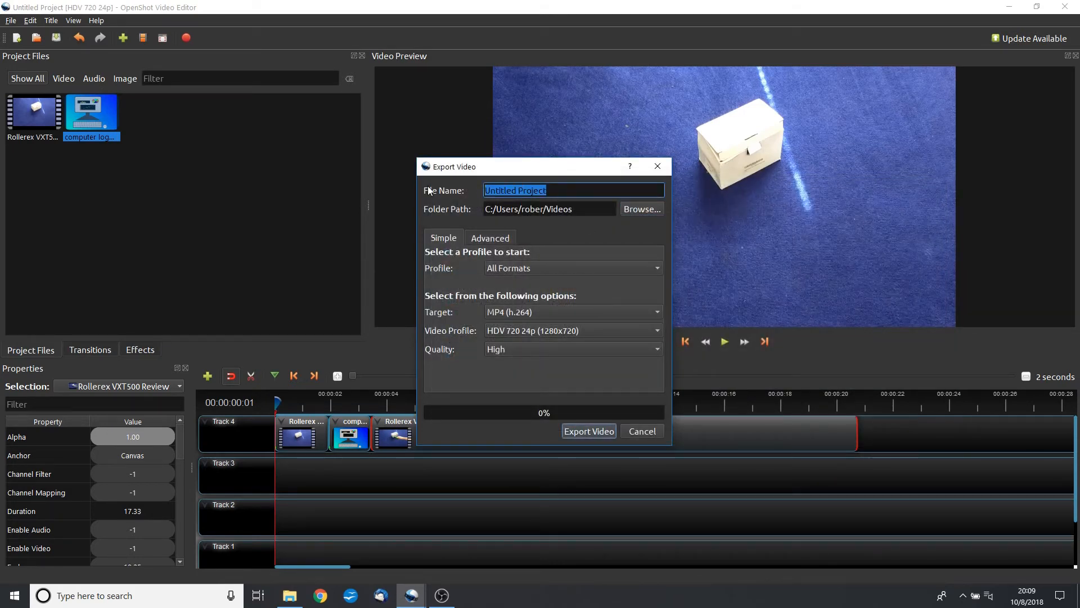
{"action": "type", "text": "cut 1"}
{"action": "key", "text": "Return"}
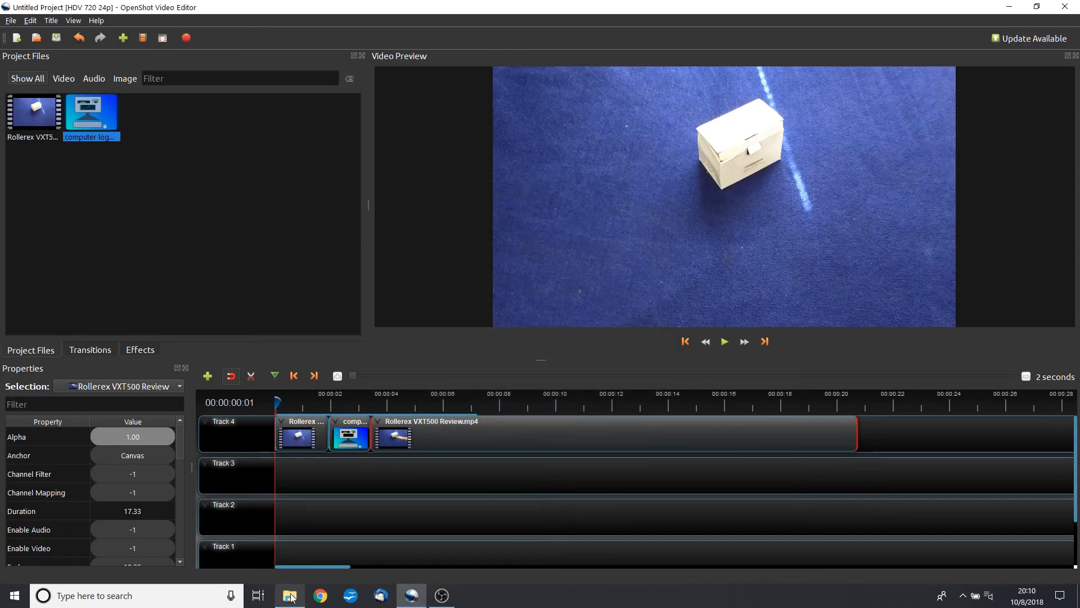
- Open the exported cut 1 video from the Videos folder in File Explorer, check its playback in VLC, and close the player
{"action": "left_click", "coordinate": [290, 594]}
{"action": "double_click", "coordinate": [752, 158]}
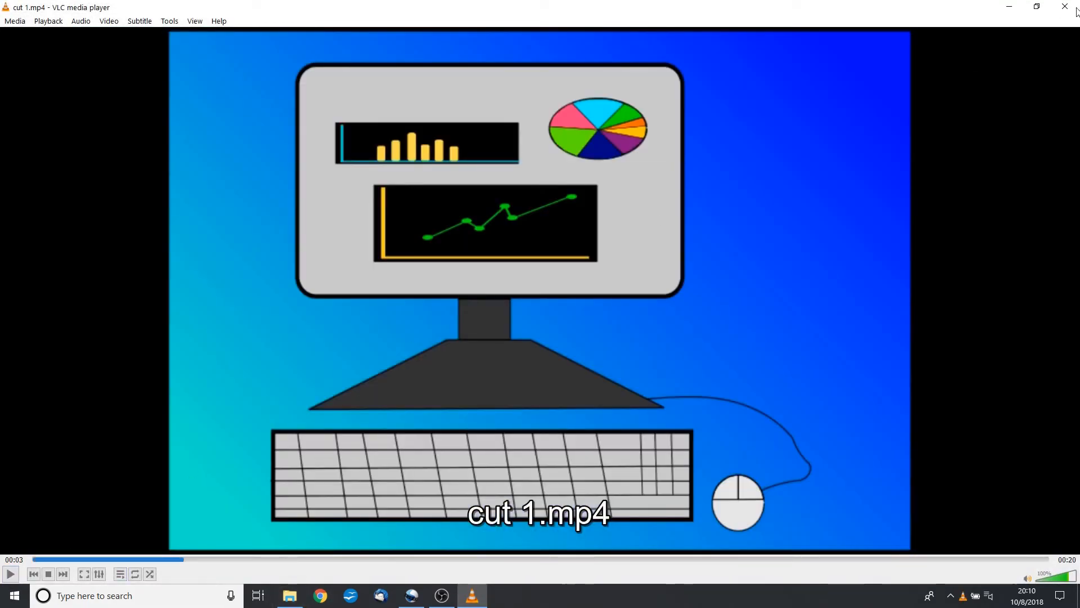
{"action": "left_click", "coordinate": [1065, 6]}
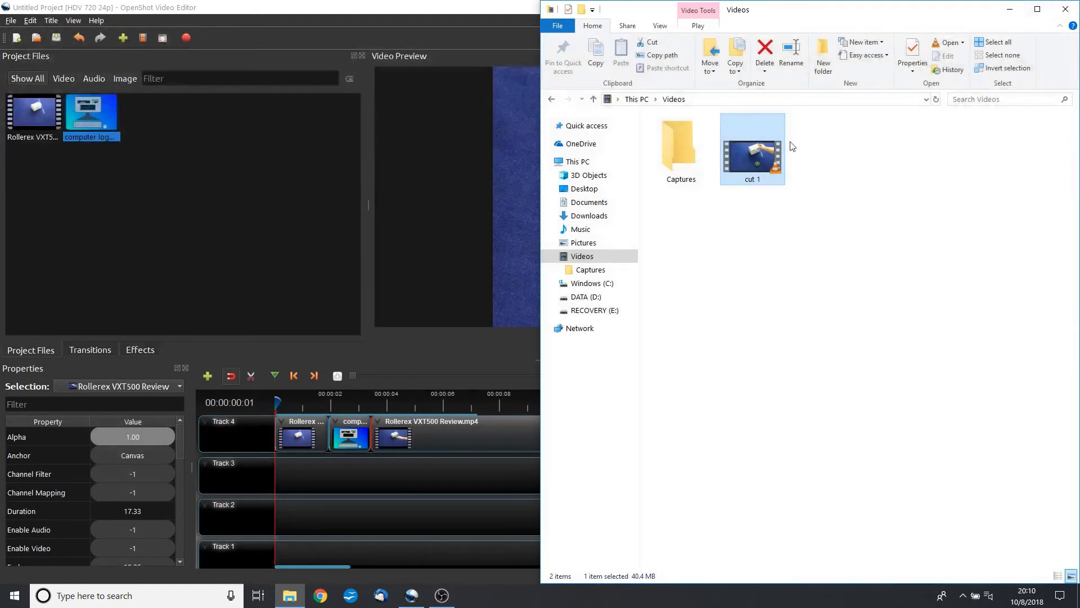
- Switch back to OpenShot and display the available effects
{"action": "left_click", "coordinate": [363, 17]}
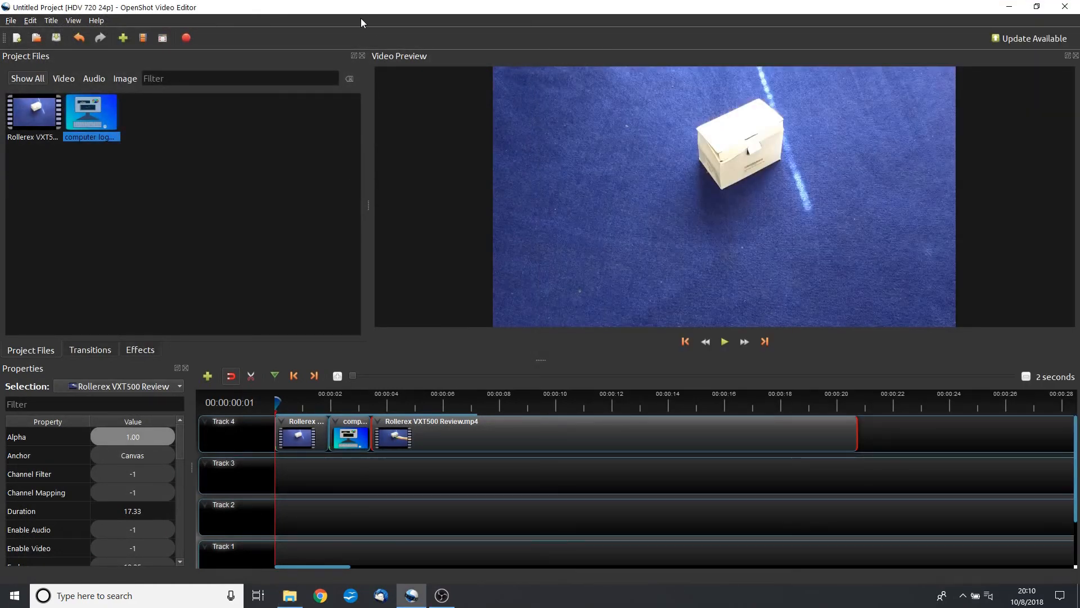
{"action": "left_click", "coordinate": [127, 353]}
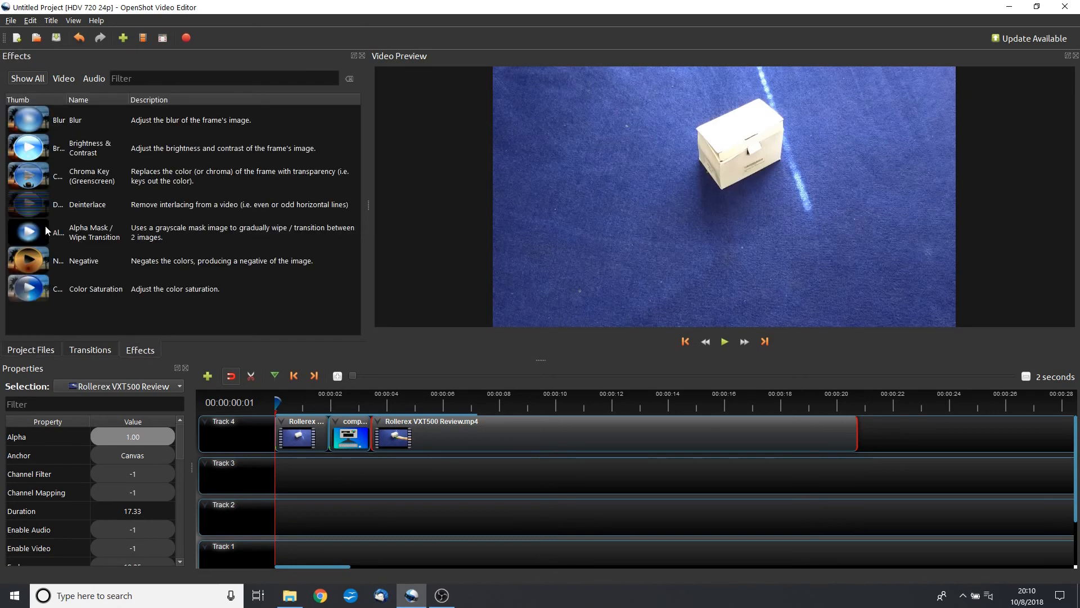